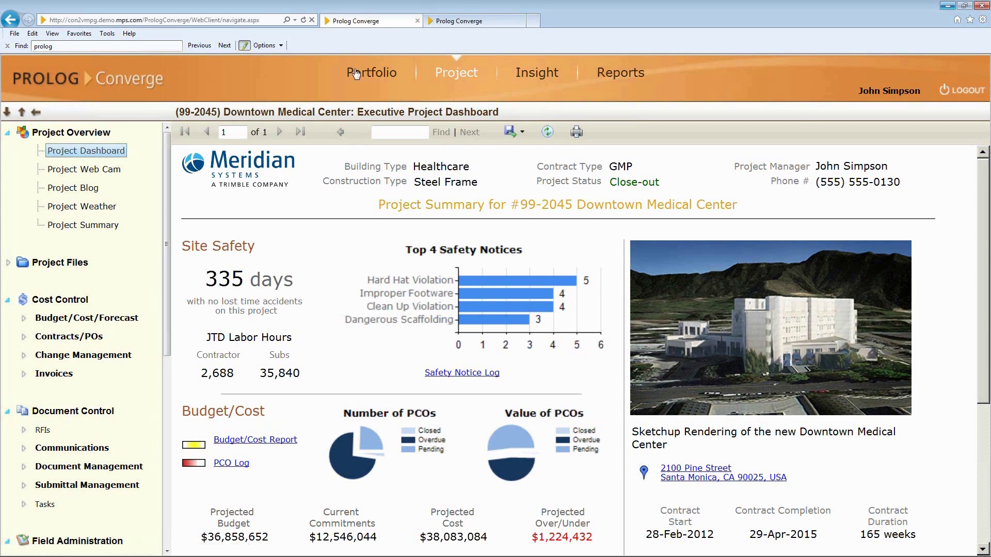
Switch from the dashboard to the Portfolio page listing all 12 active projects.
click(358, 76)
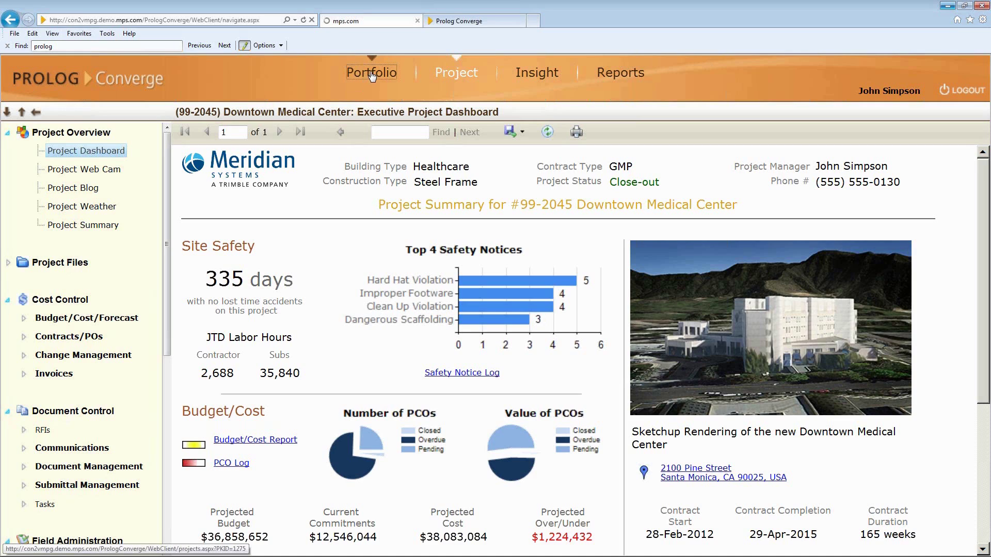
click(372, 75)
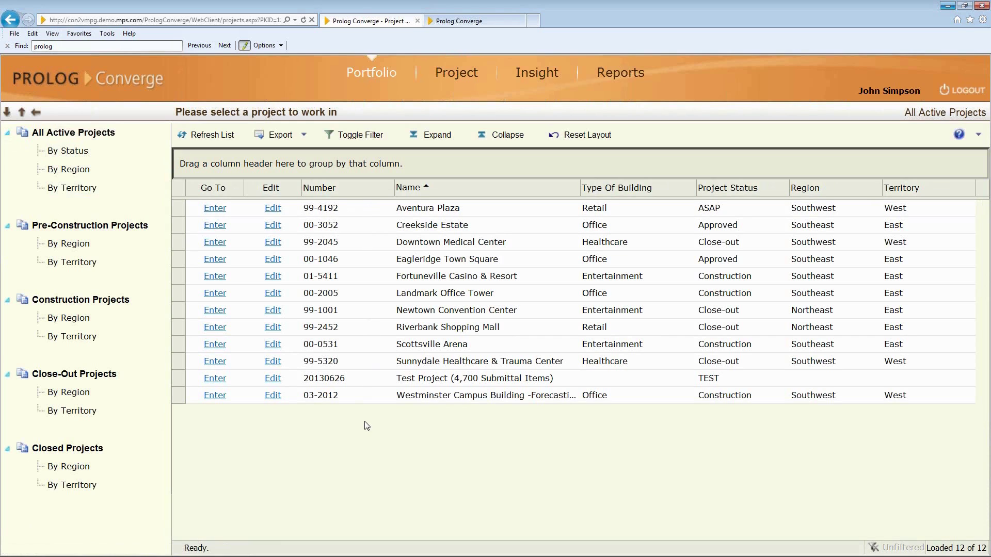
Enter Downtown Medical Center from the projects grid to load its executive dashboard.
click(219, 245)
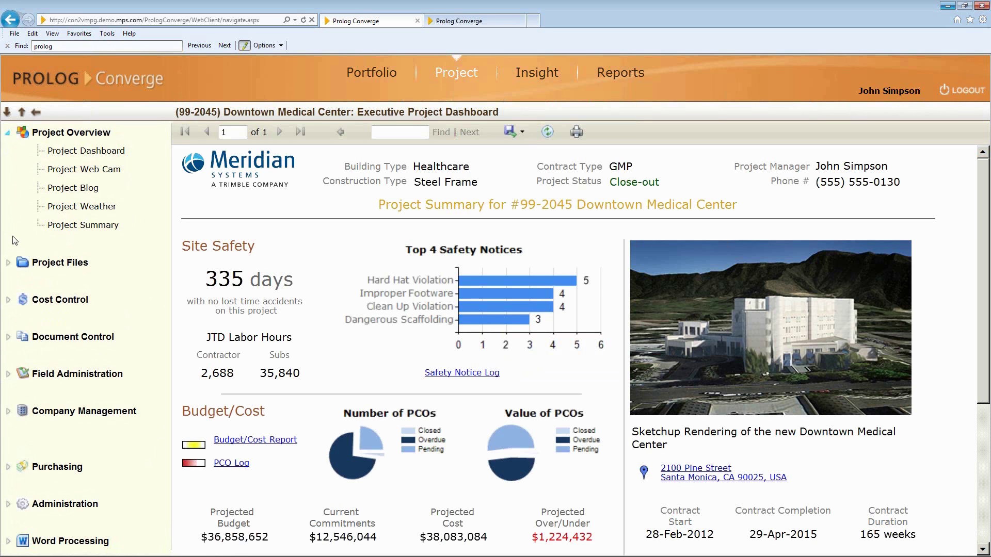
Browse the Project Documents folder tree via Project Files, then collapse Project Files.
click(9, 264)
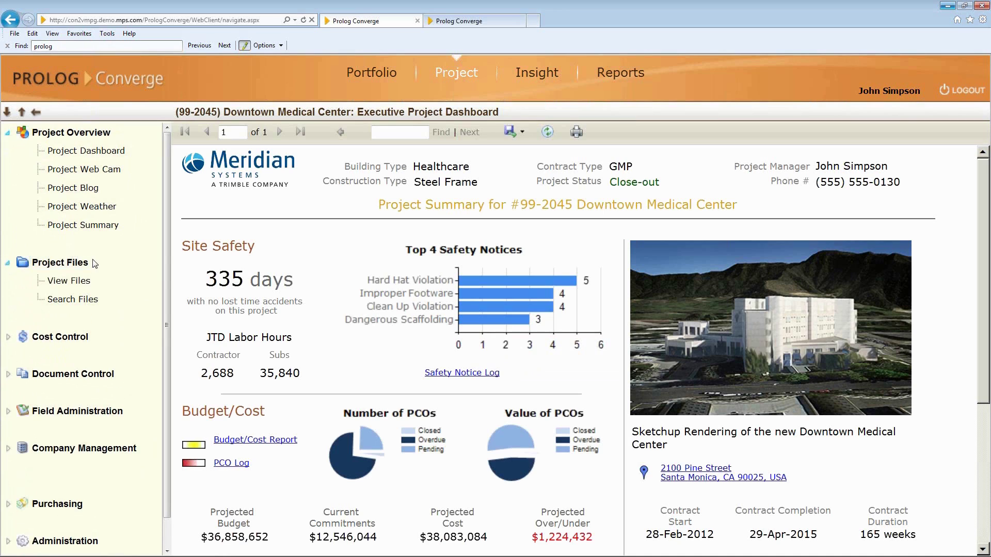
click(70, 281)
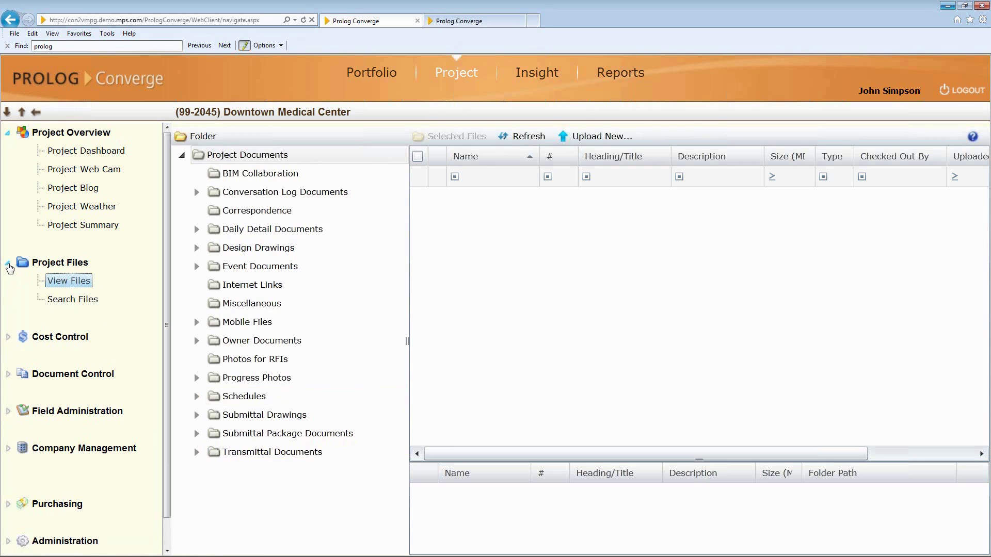
click(7, 264)
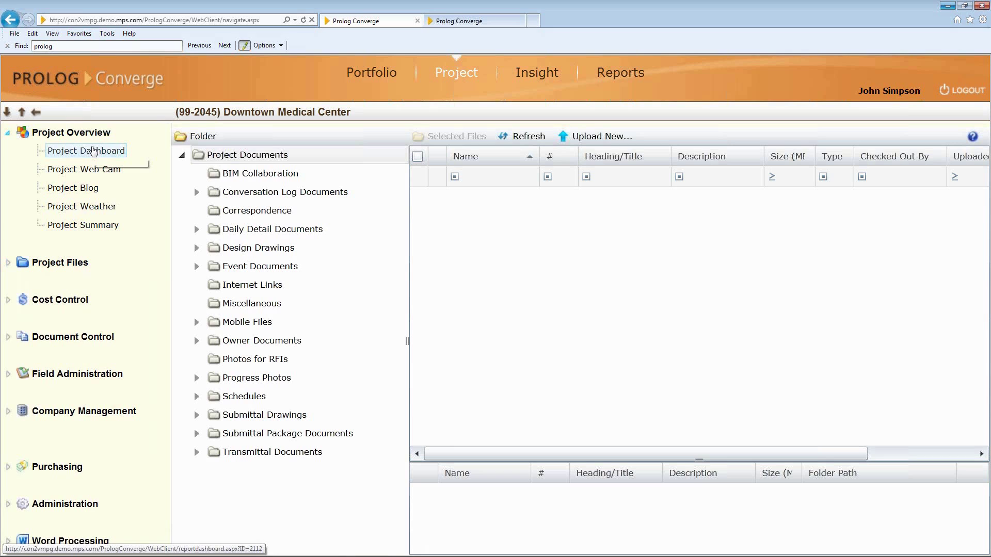
Display the Project Web Cam image of the Seattle Children's Hospital jobsite.
click(89, 169)
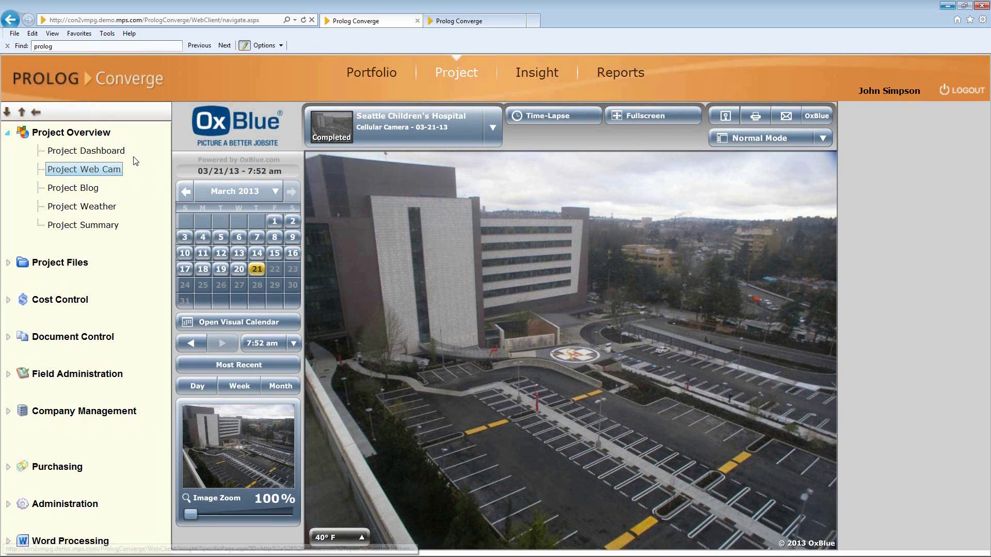
Scroll through the Construction Blog, then show Seattle, WA weather: clear, 61.5 °F.
click(75, 189)
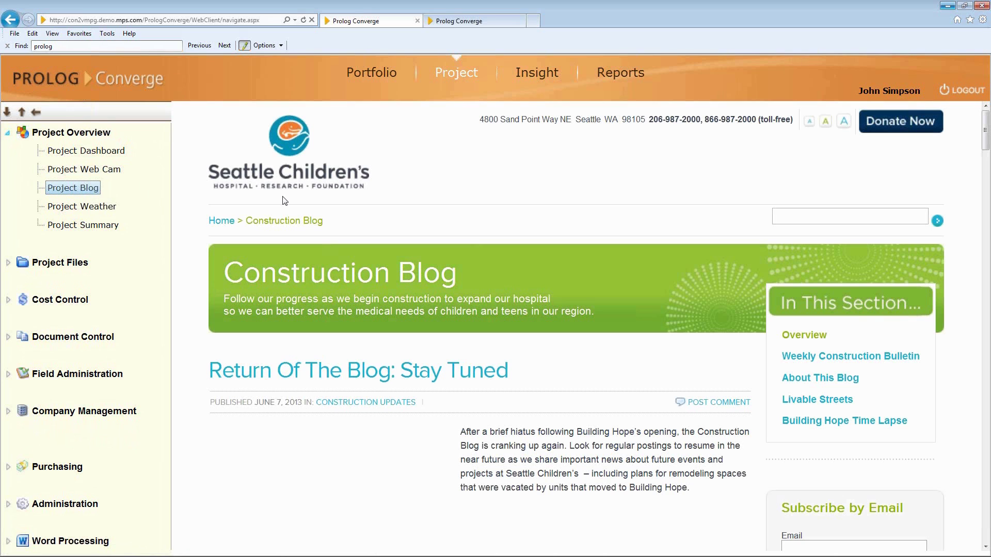
scroll(464, 323, down, 1)
scroll(464, 324, down, 8)
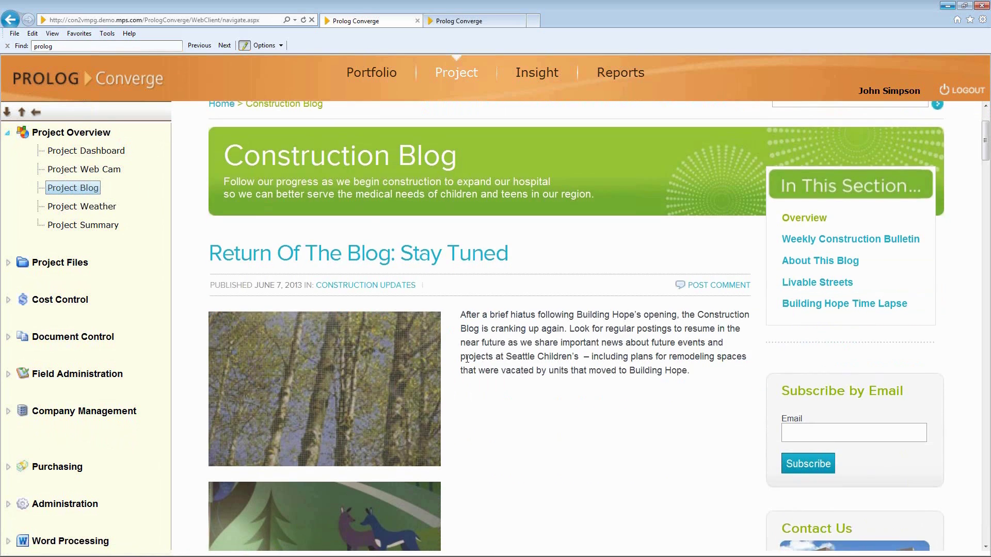
scroll(468, 359, up, 9)
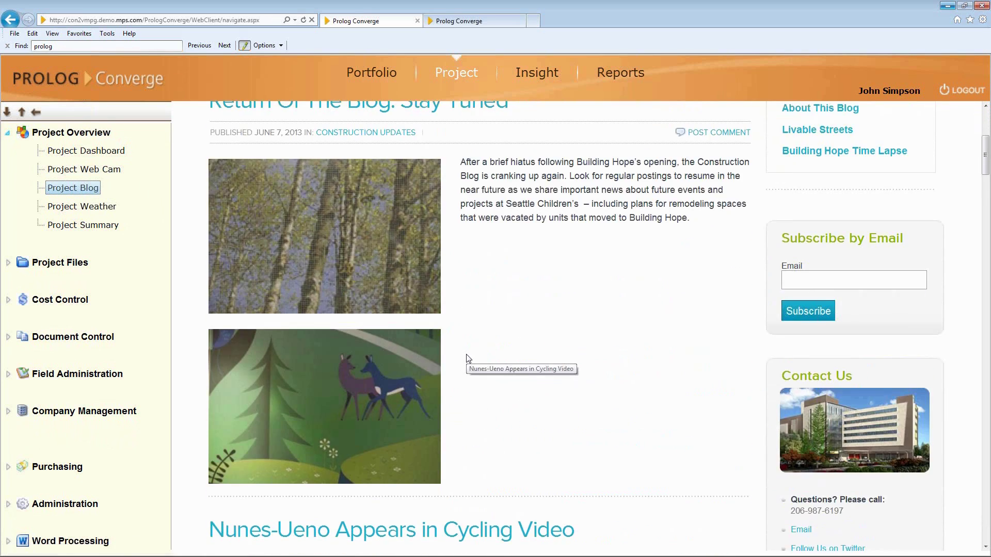
scroll(468, 356, up, 1)
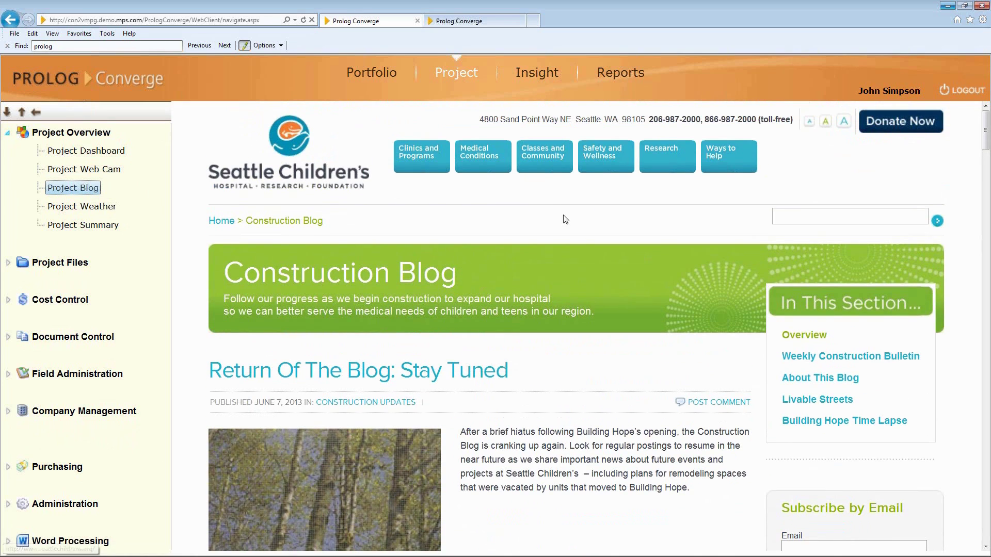
click(105, 209)
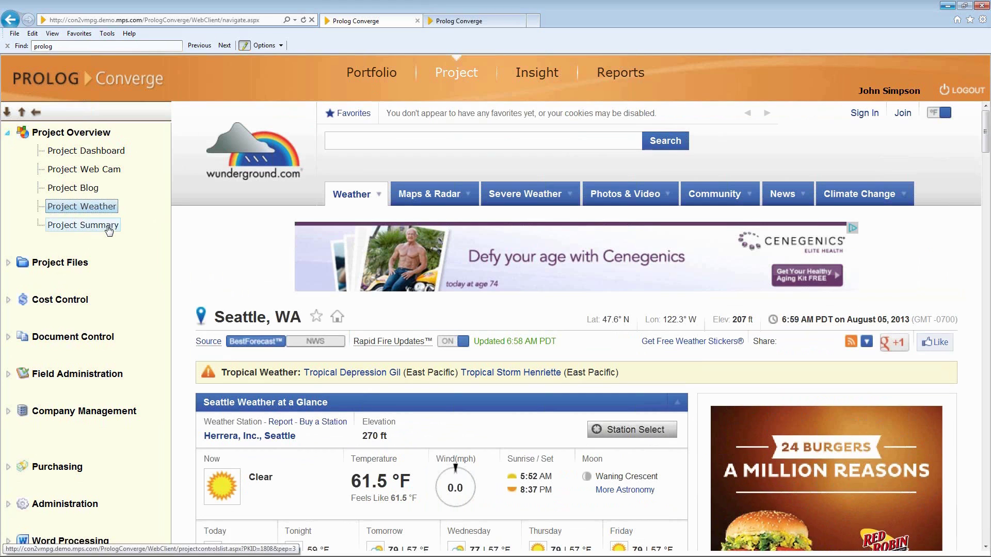
From the Project Summary counts, open the 7 RFIs pending my action.
click(83, 225)
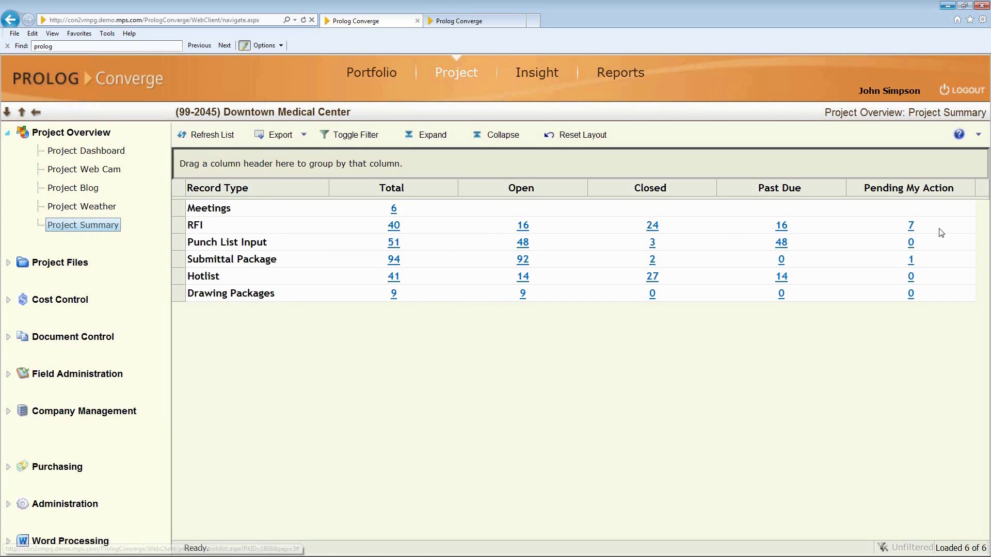
click(911, 228)
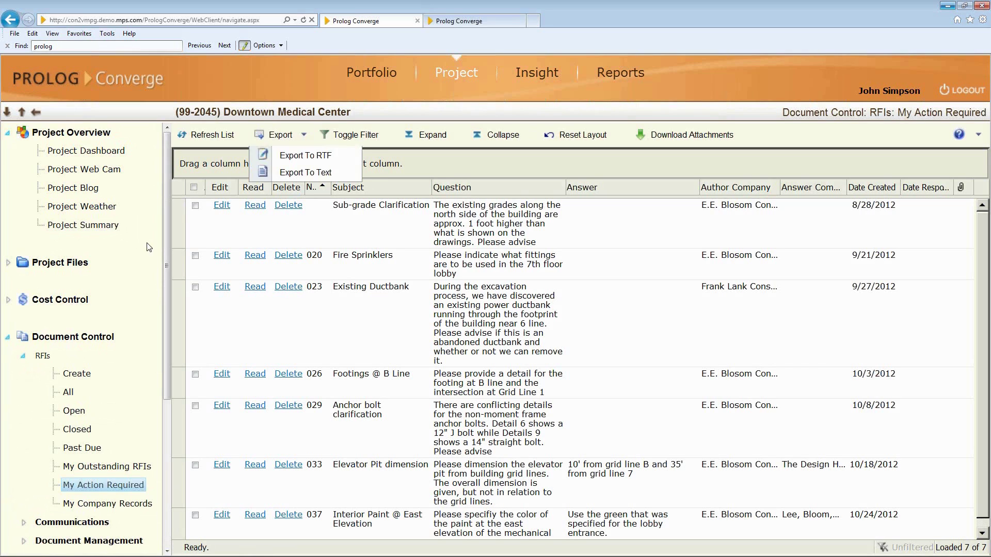
Collapse RFIs and Document Control, expand Cost Control, and inspect Budget/Cost/Forecast.
click(23, 356)
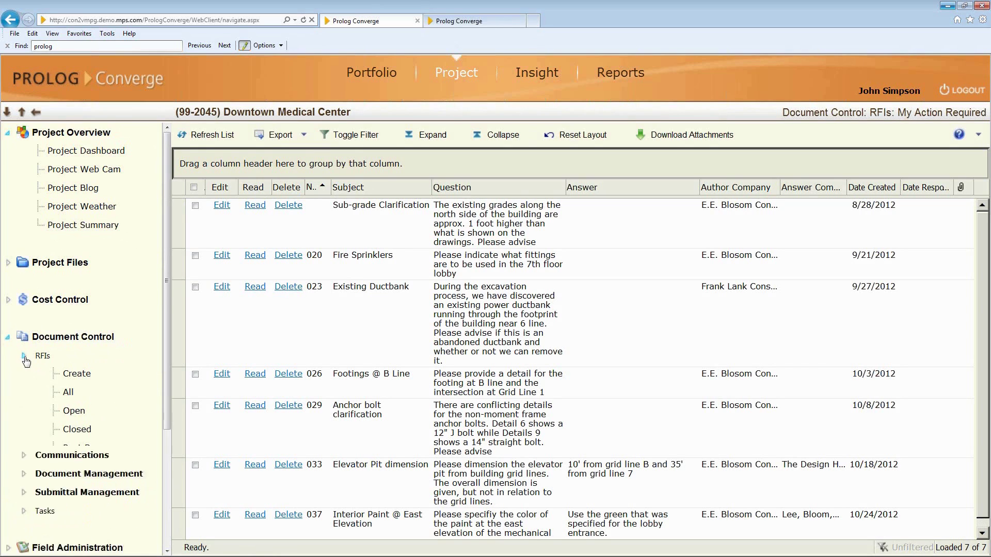
click(8, 338)
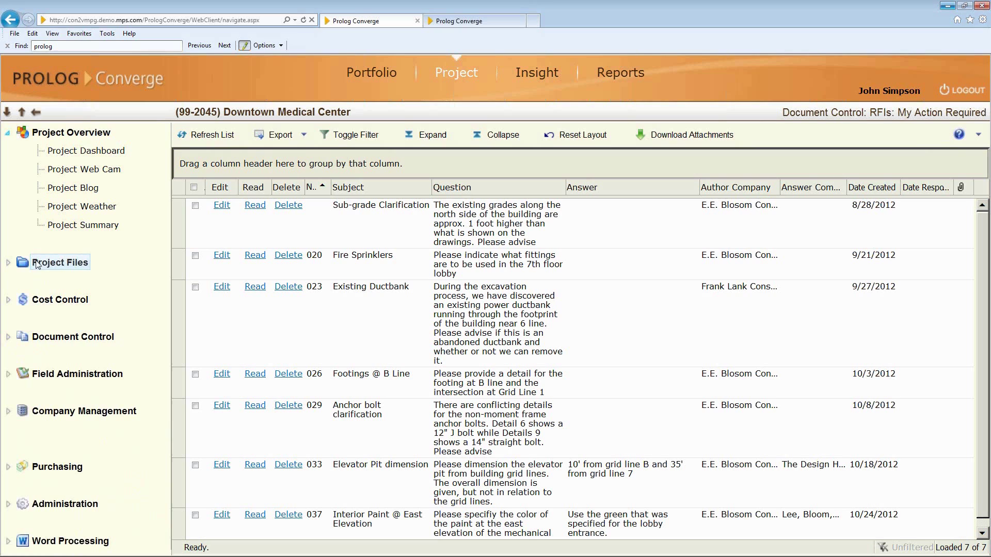
click(9, 301)
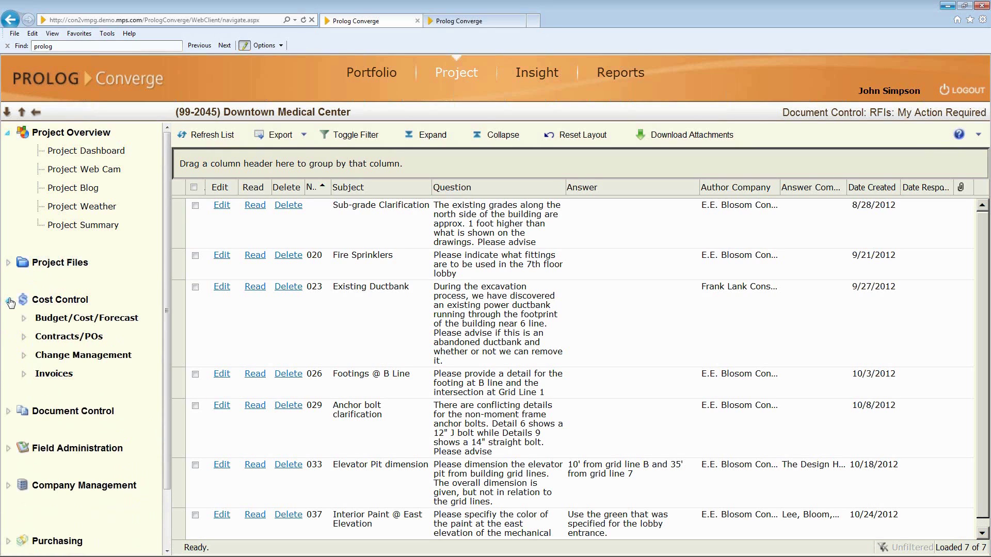
click(24, 319)
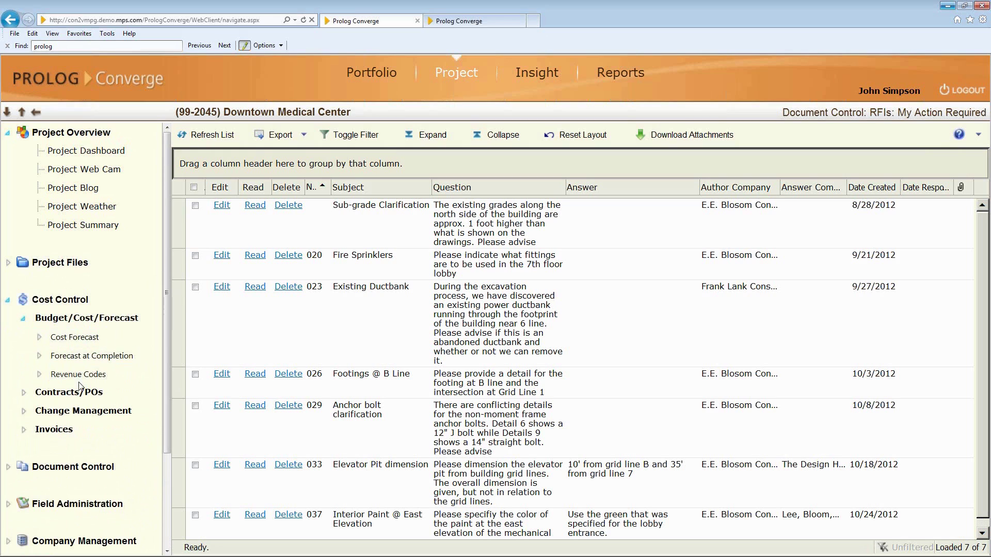
click(24, 319)
Expand and fold Contracts/POs, Change Management and Invoices in turn.
click(23, 336)
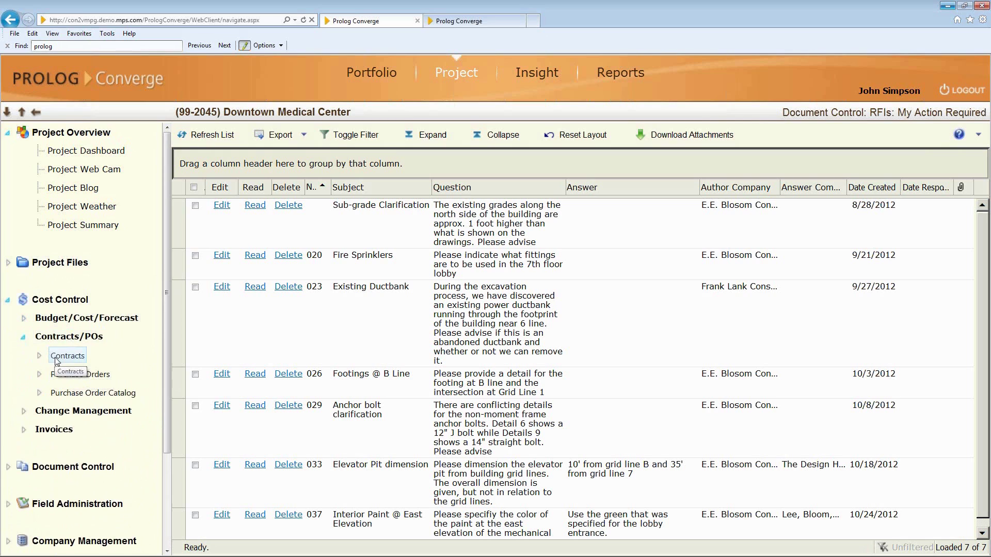
click(23, 338)
click(38, 356)
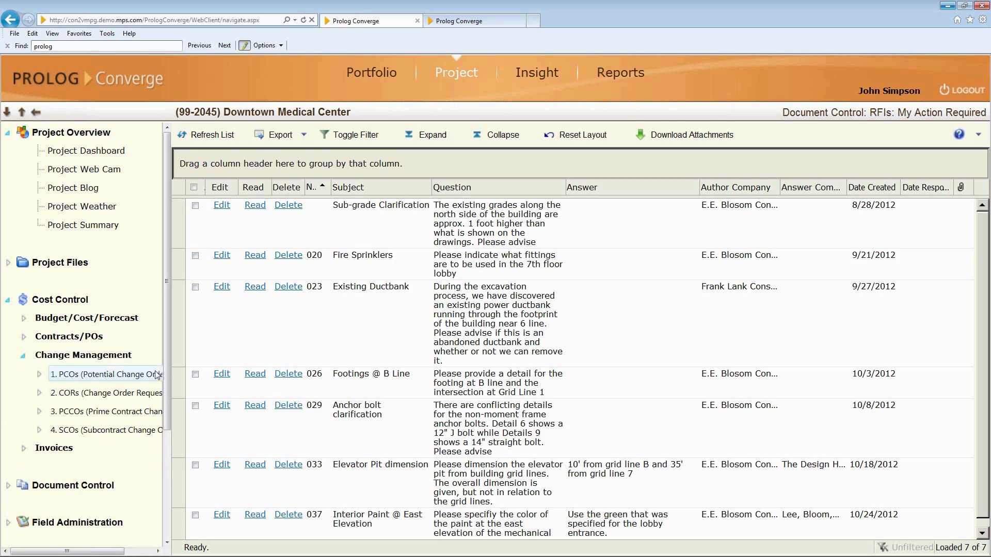
click(24, 356)
click(23, 375)
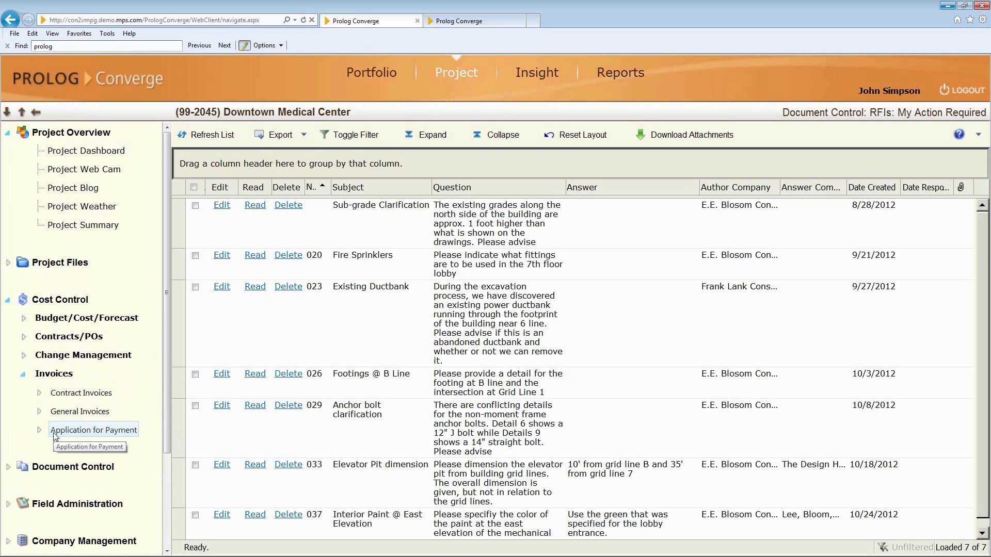
click(23, 375)
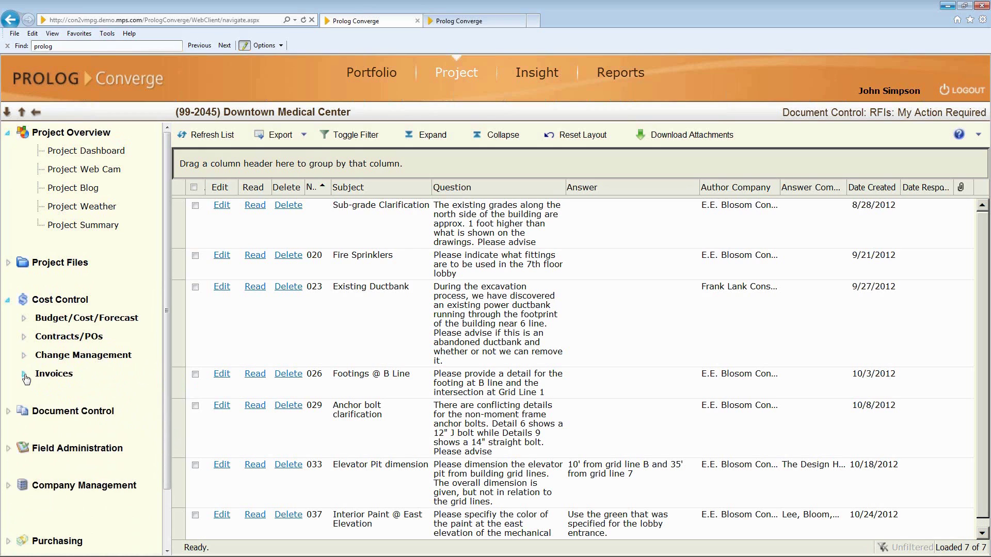
Expand Document Control, peeking into RFIs, Communications, Document Management and Submittal Management, folding each back.
click(8, 411)
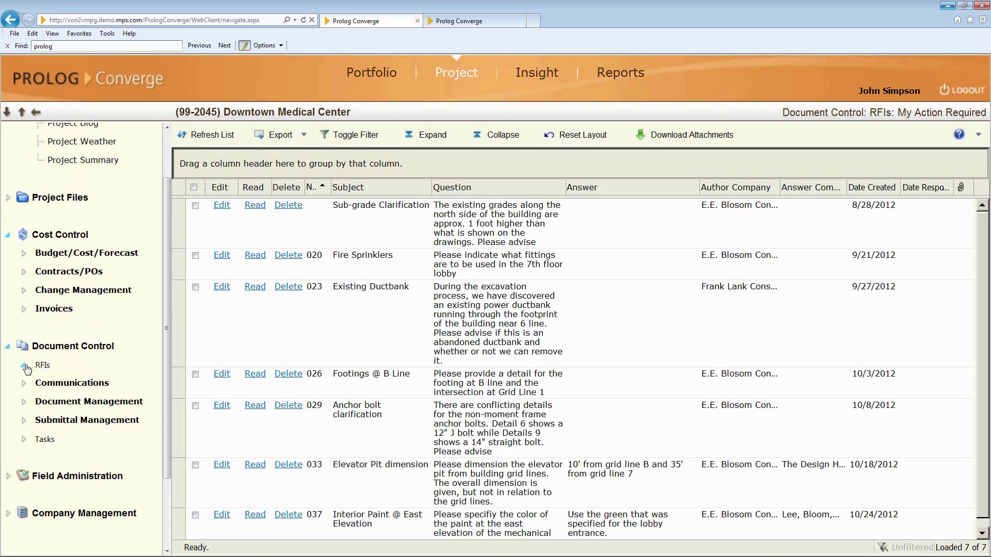
click(27, 369)
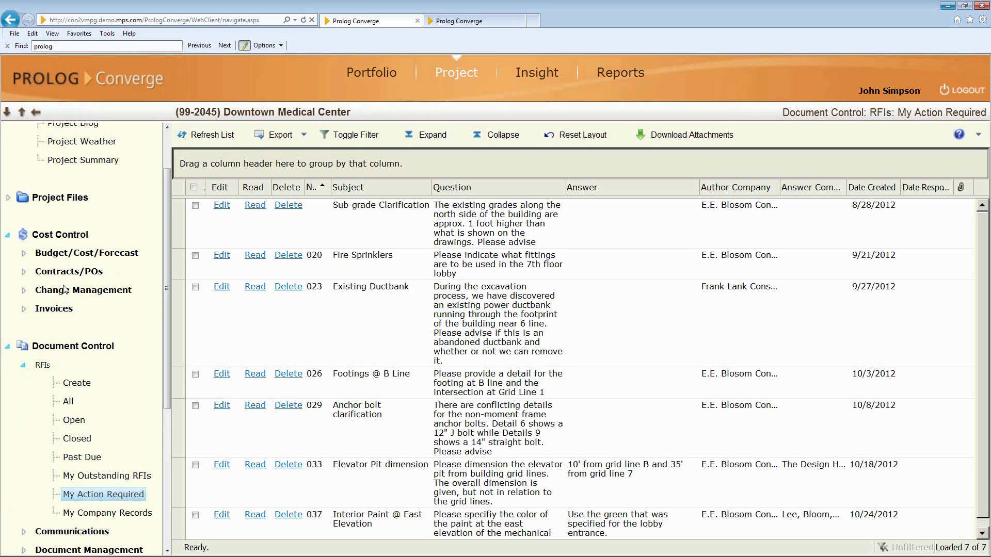
click(23, 366)
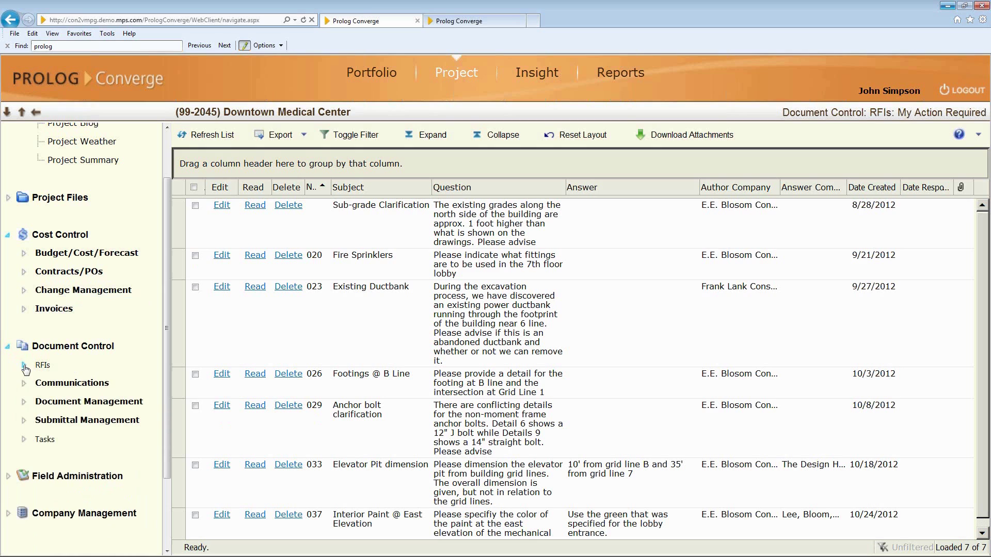
click(24, 383)
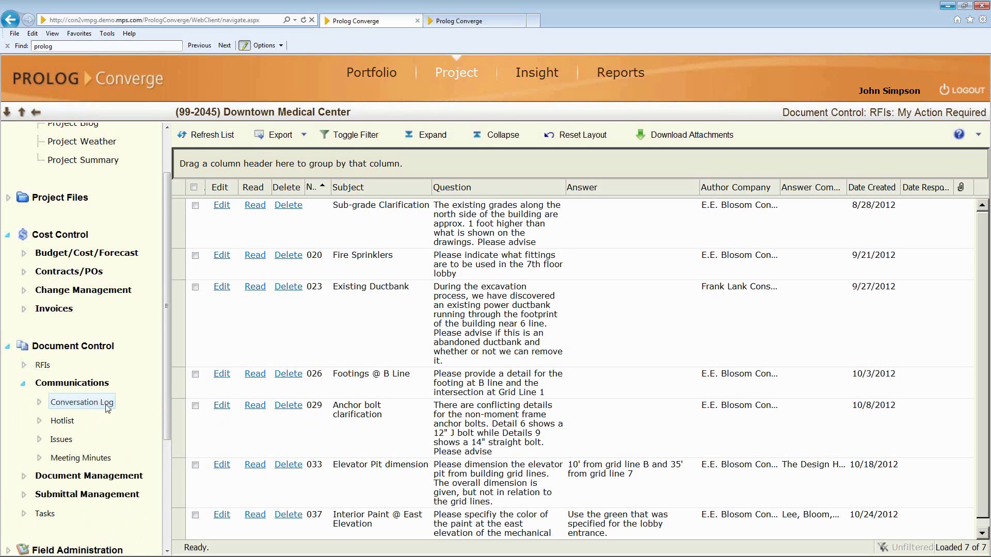
click(24, 385)
click(24, 402)
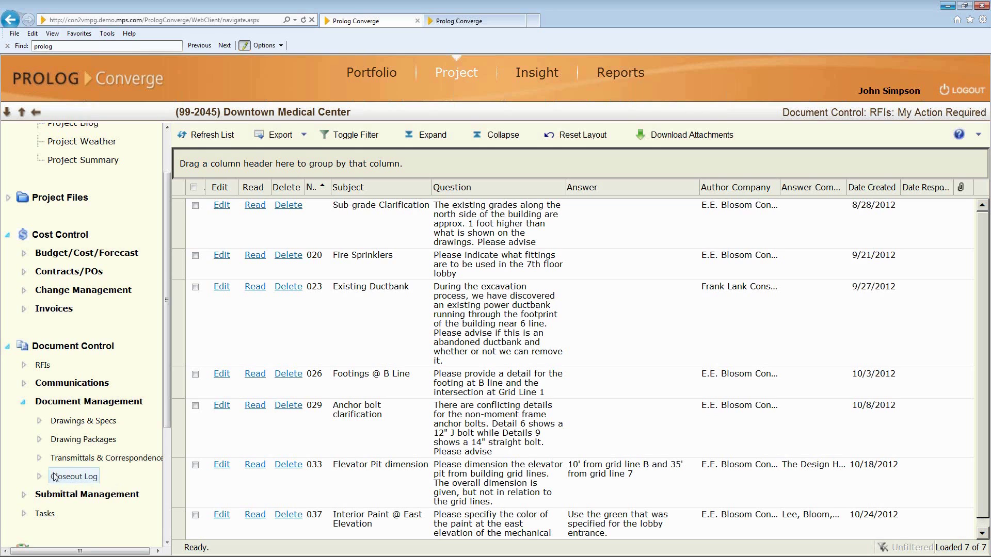
click(24, 402)
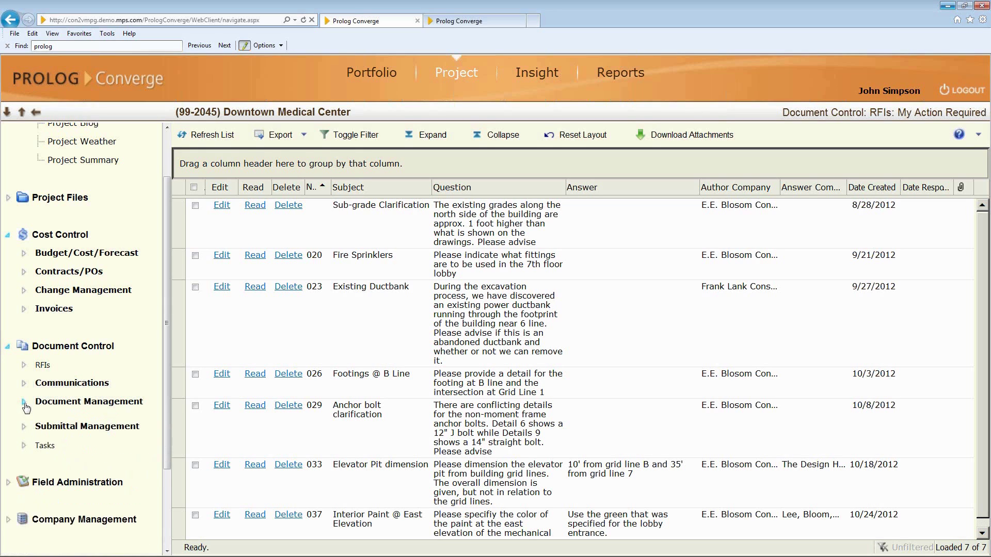
click(23, 421)
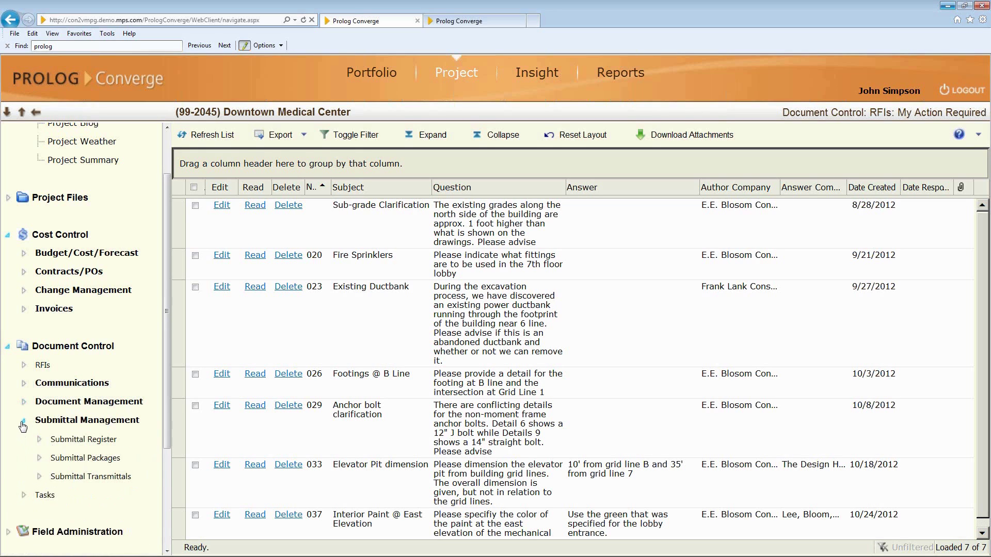
click(23, 423)
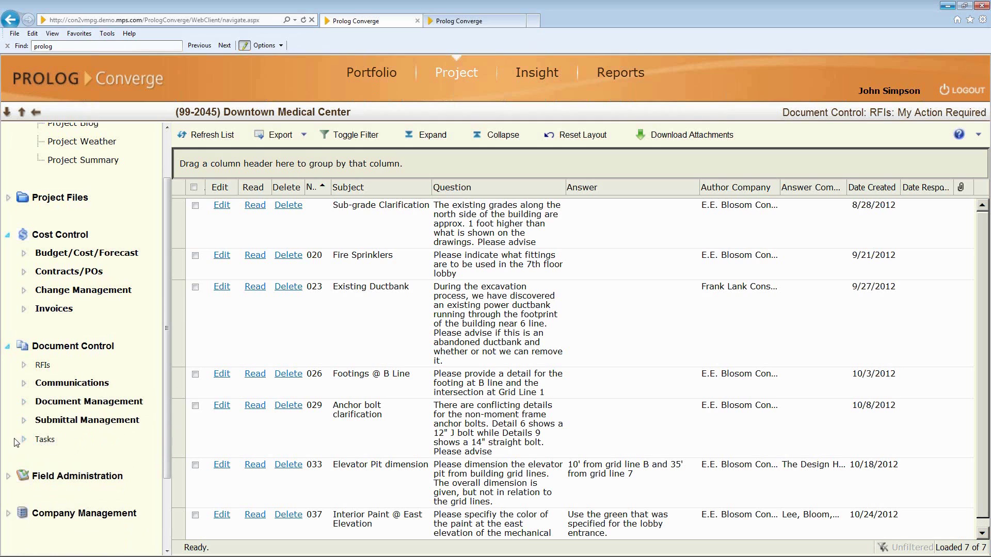
Expand Field Administration with its Daily Reporting, Quality Assurance and Material Inventory sections.
click(9, 476)
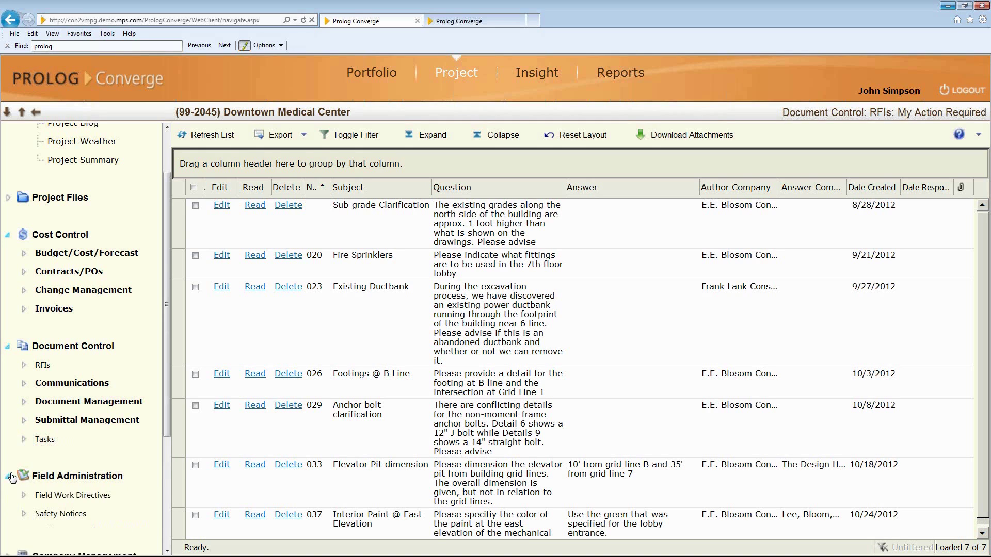
scroll(65, 378, down, 3)
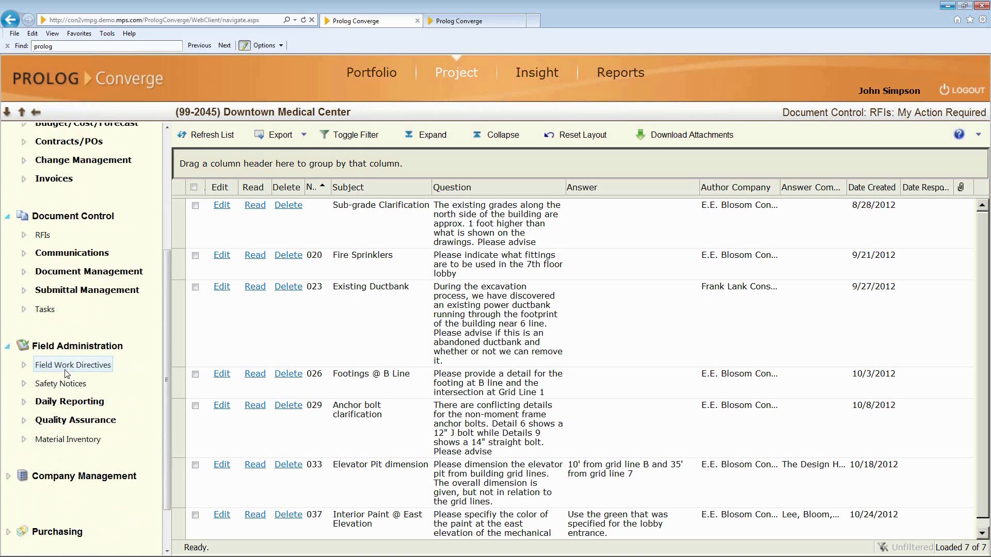
click(24, 402)
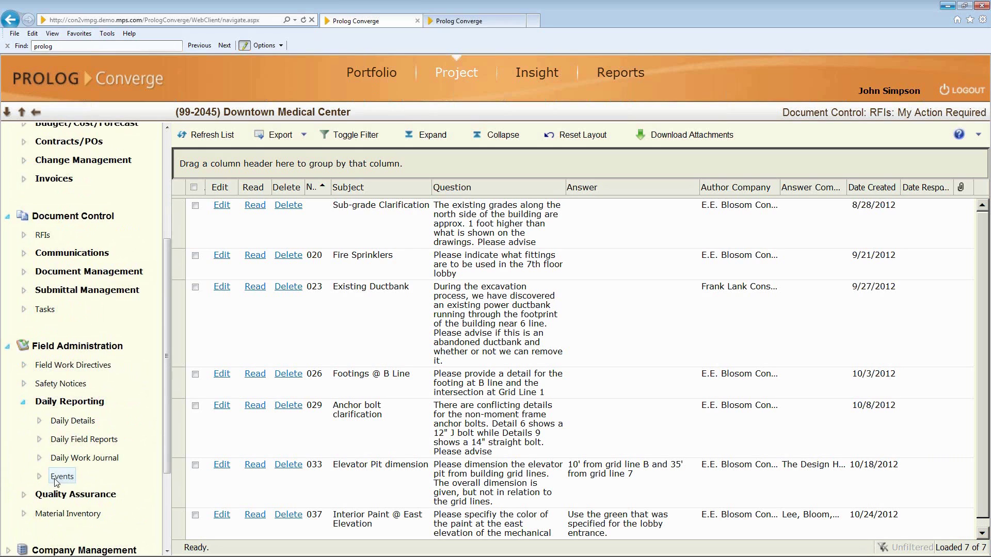
click(23, 495)
scroll(31, 464, down, 3)
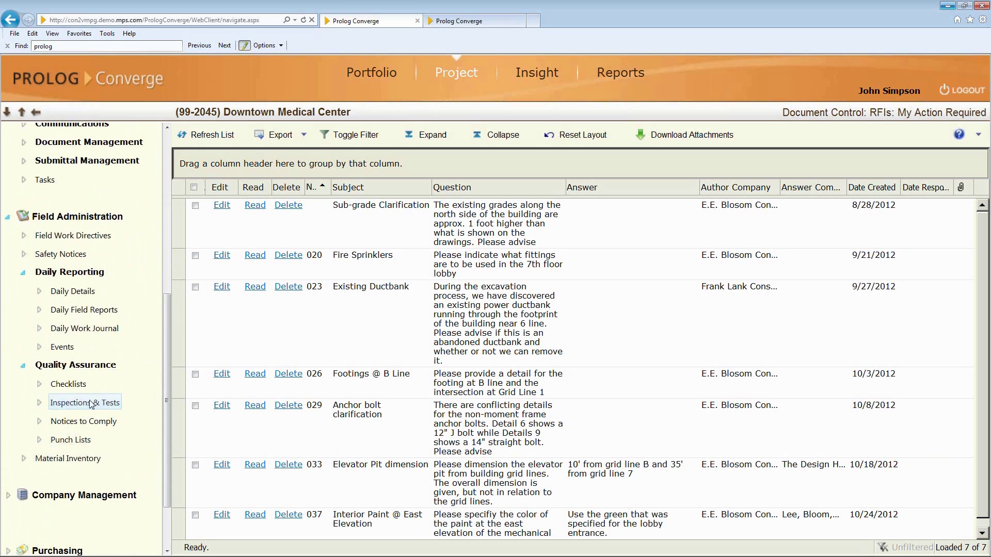
click(23, 459)
scroll(52, 398, down, 2)
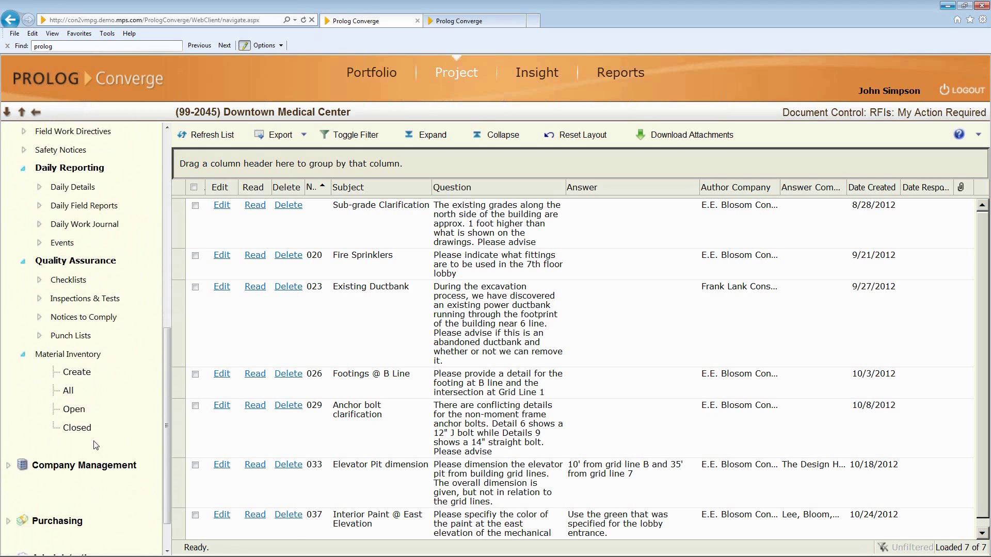
scroll(52, 400, down, 1)
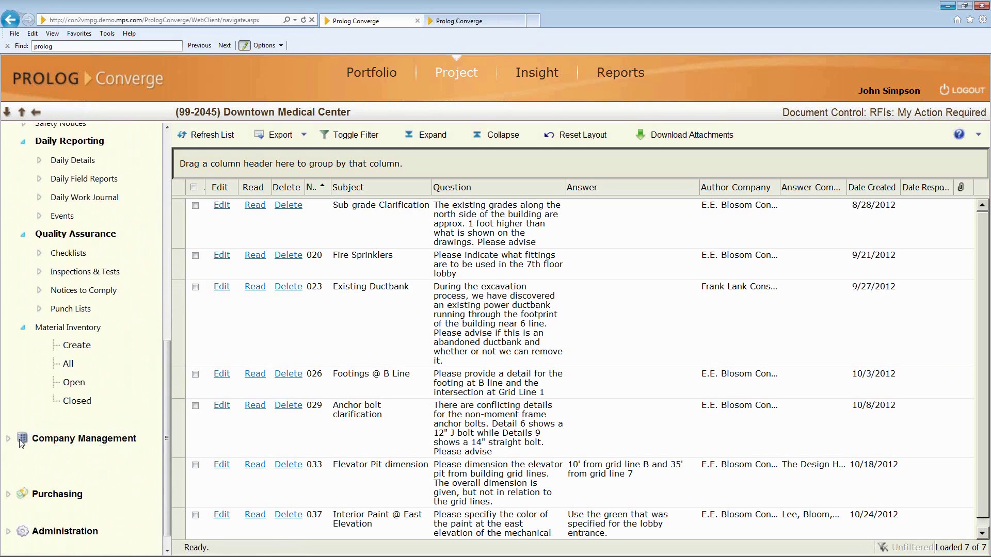
List all 152 companies under Company Management > Company Setup and select Able Concrete.
click(9, 440)
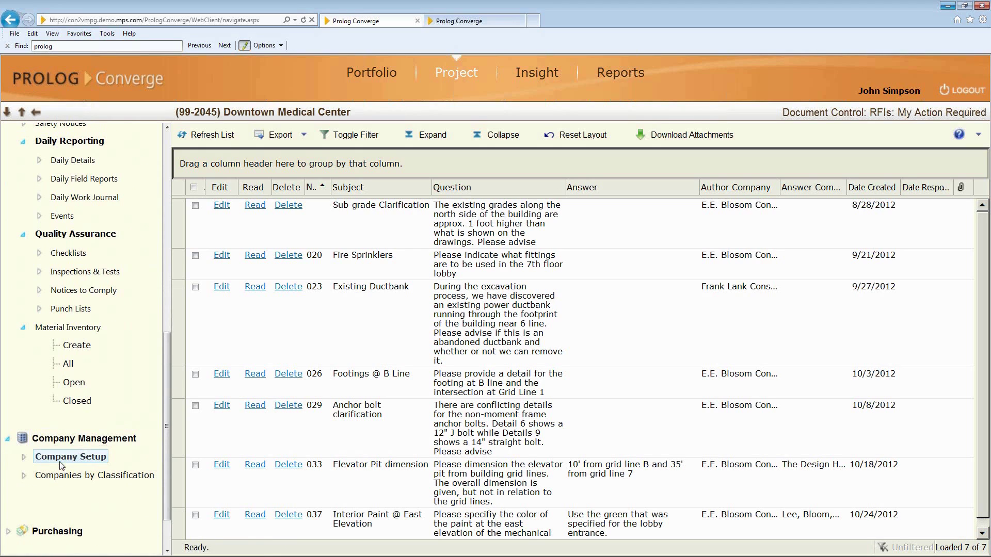
click(24, 457)
scroll(62, 403, down, 3)
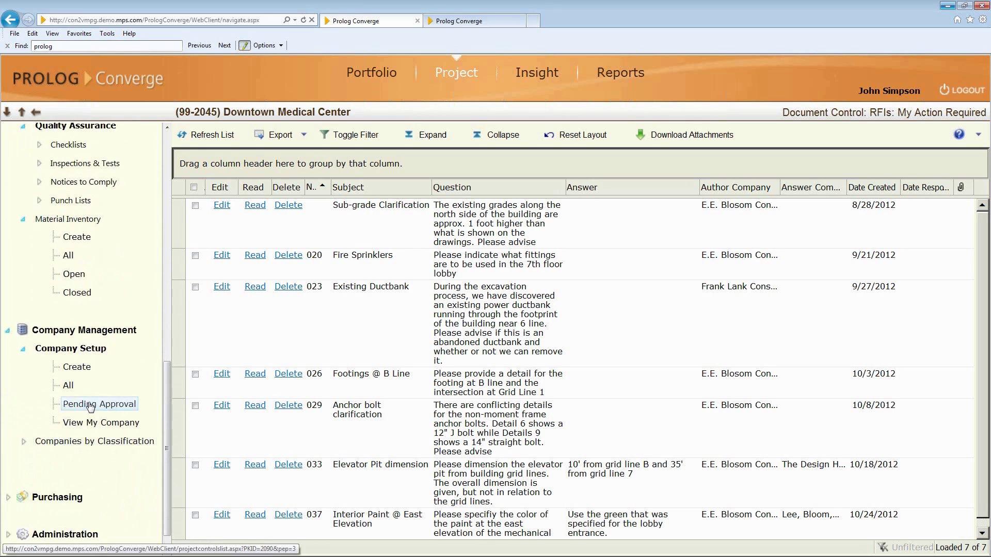
click(69, 388)
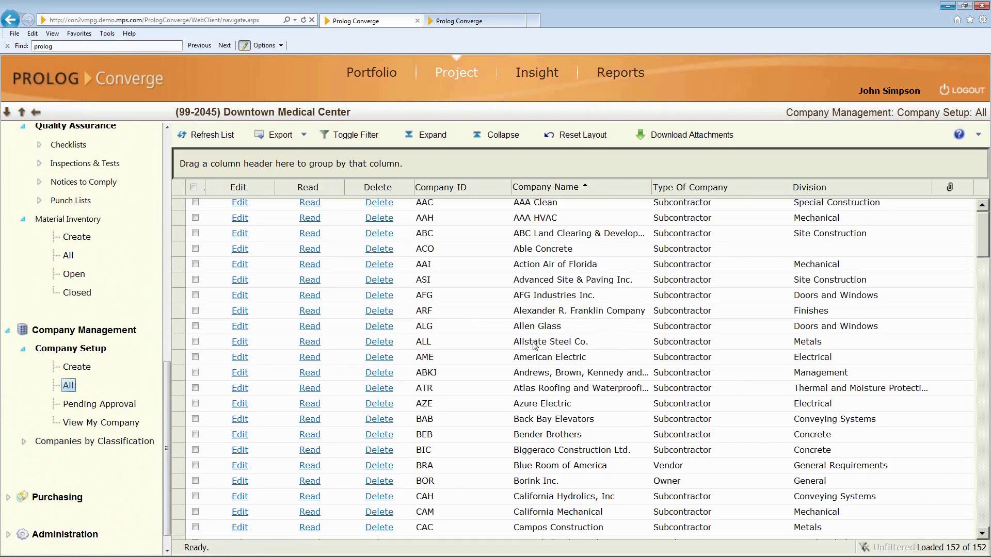
scroll(534, 345, down, 3)
scroll(535, 345, up, 3)
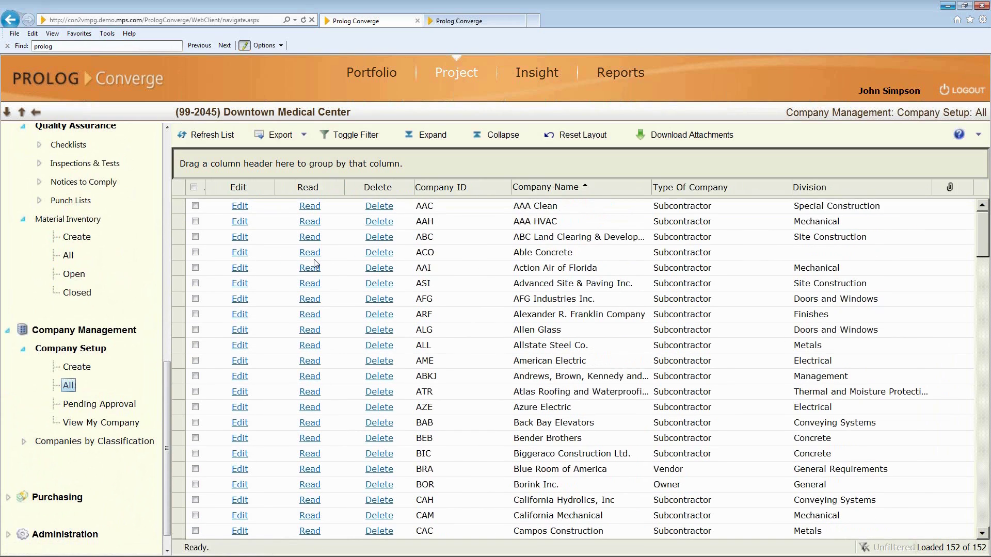
click(243, 254)
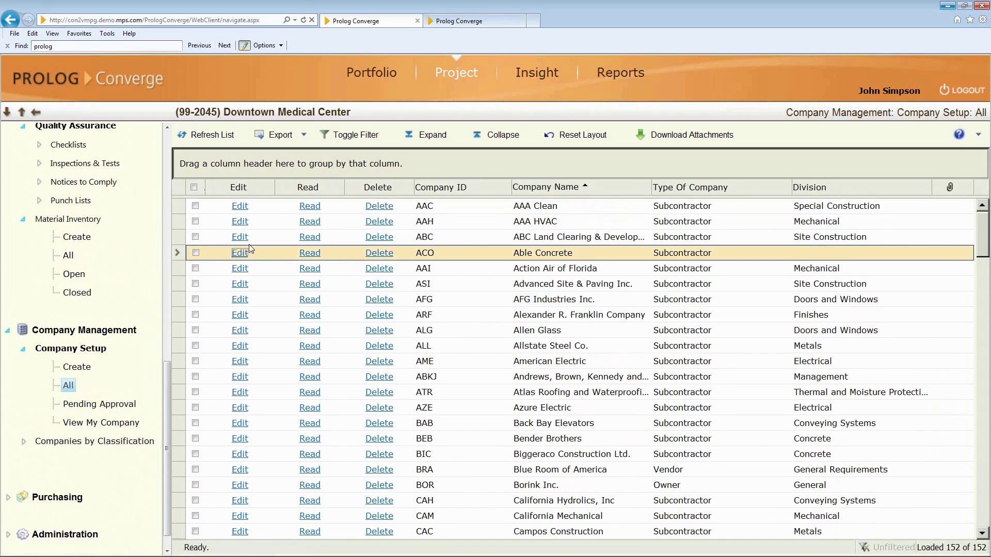
Open Able Concrete (ACO) in the Editing Company Setup form and expand Purchasing.
click(240, 254)
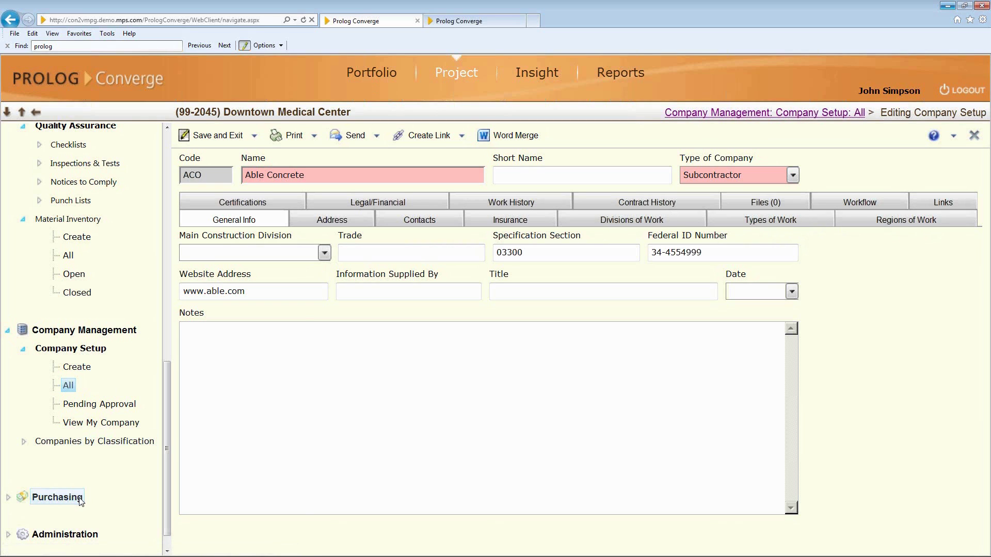
click(9, 498)
Collapse Purchasing, Project Overview, Cost Control, Document Control, Field Administration and Company Management in the sidebar.
scroll(83, 443, down, 3)
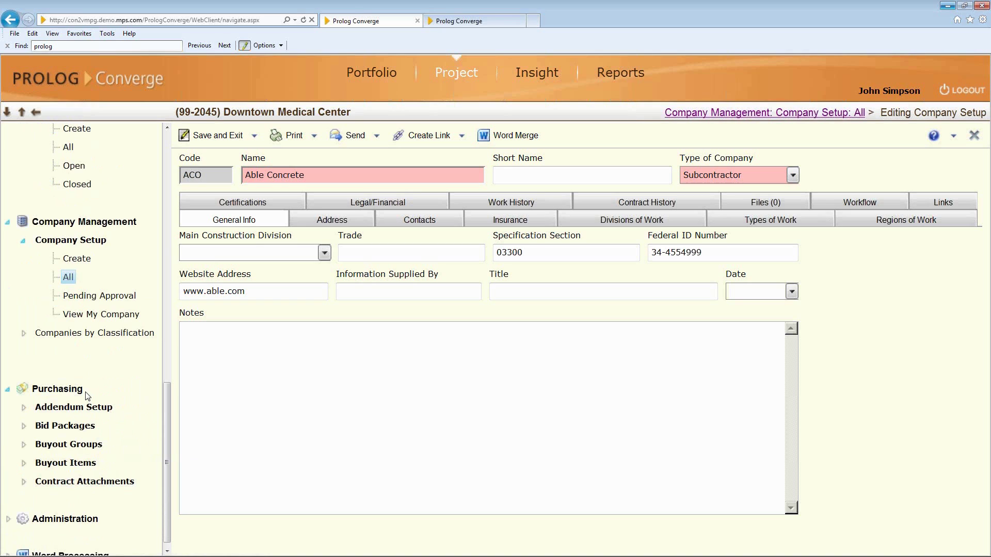
click(8, 390)
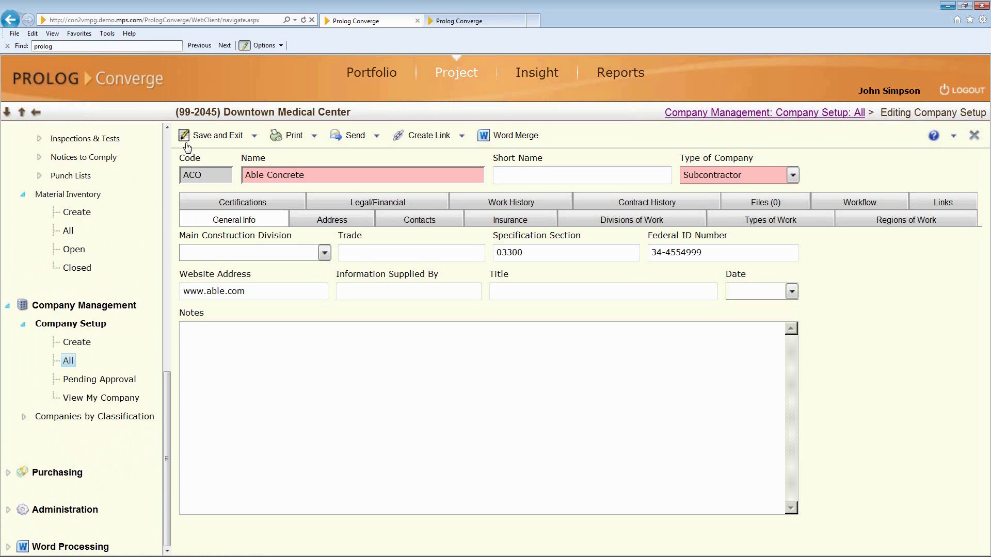
click(165, 138)
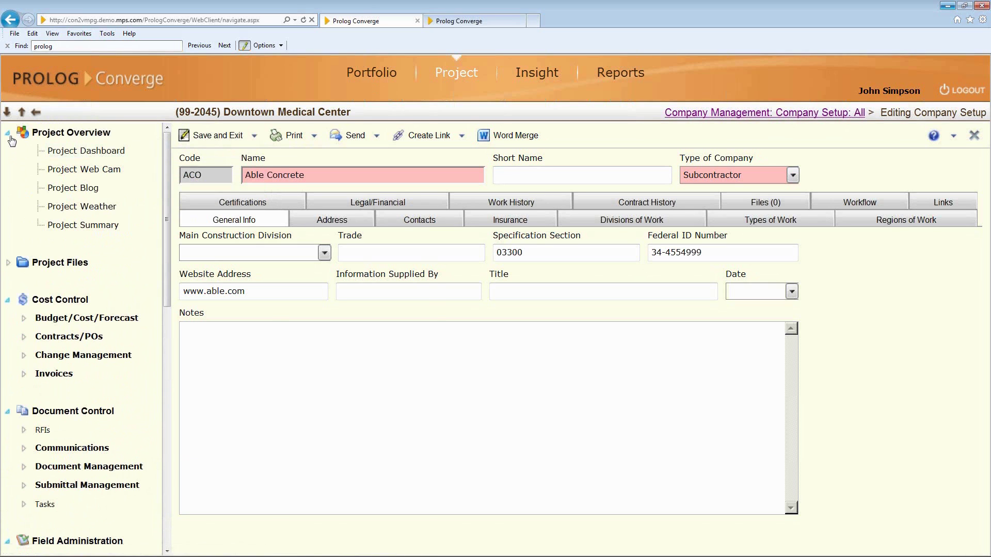
click(7, 132)
click(8, 207)
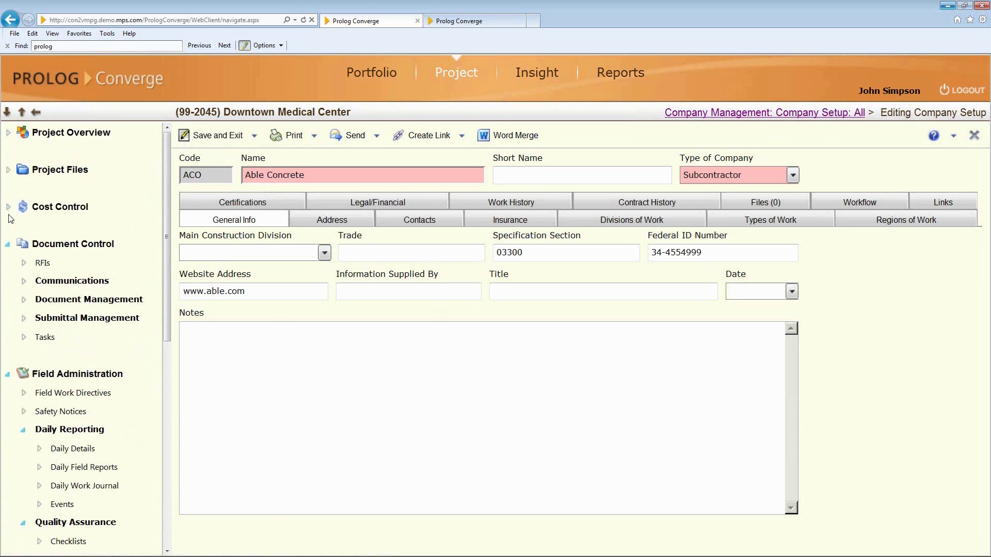
click(8, 244)
click(9, 282)
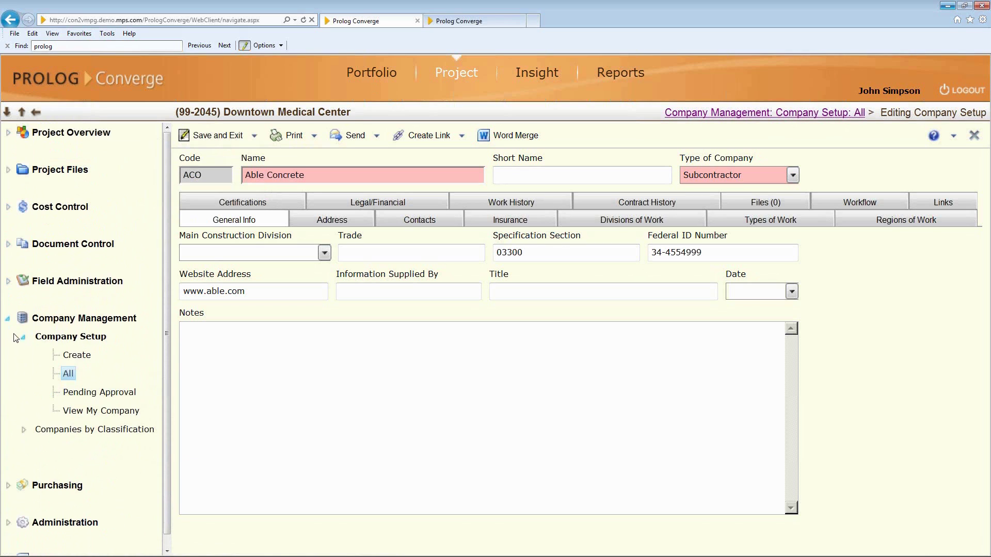
click(8, 319)
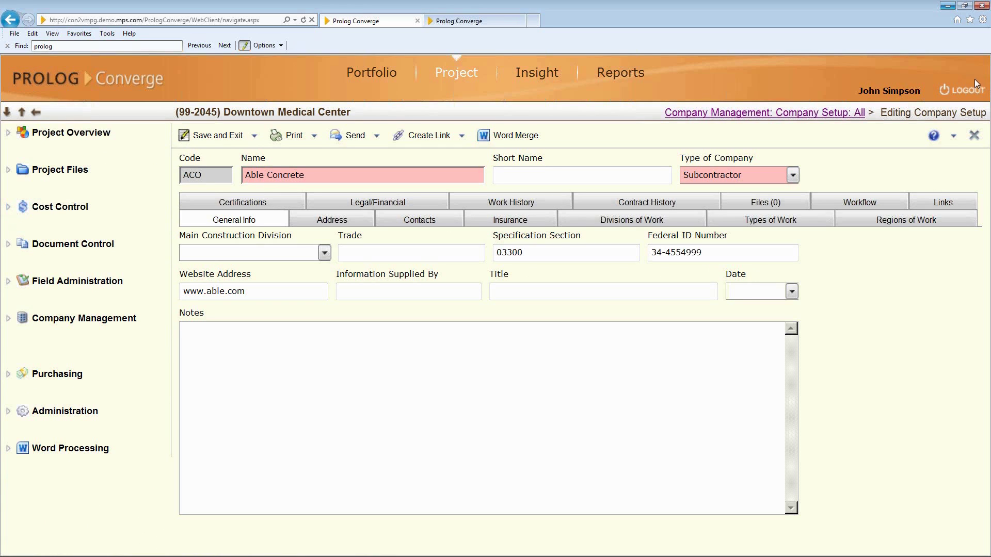
Log out, confirm leaving the page, and log in with another user's name and password.
click(959, 89)
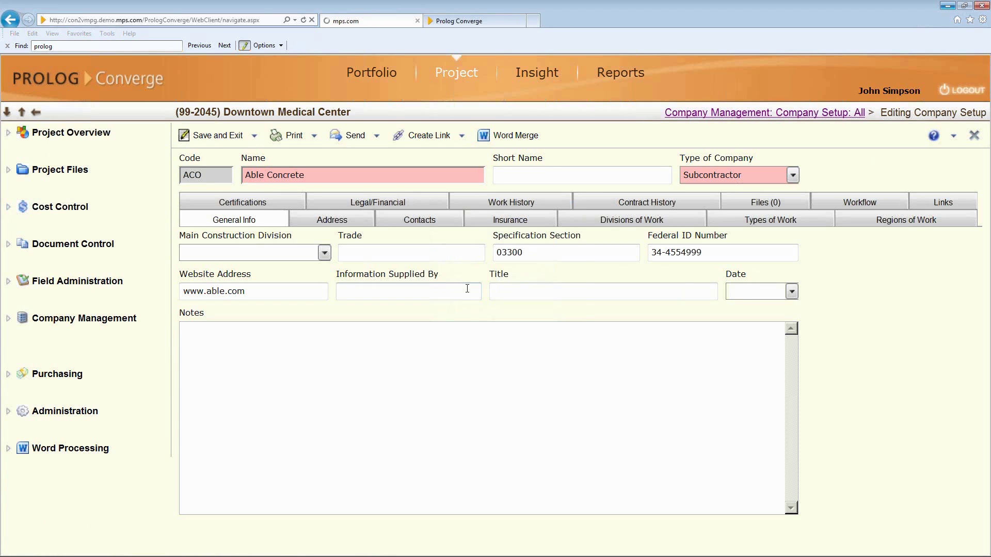
click(469, 287)
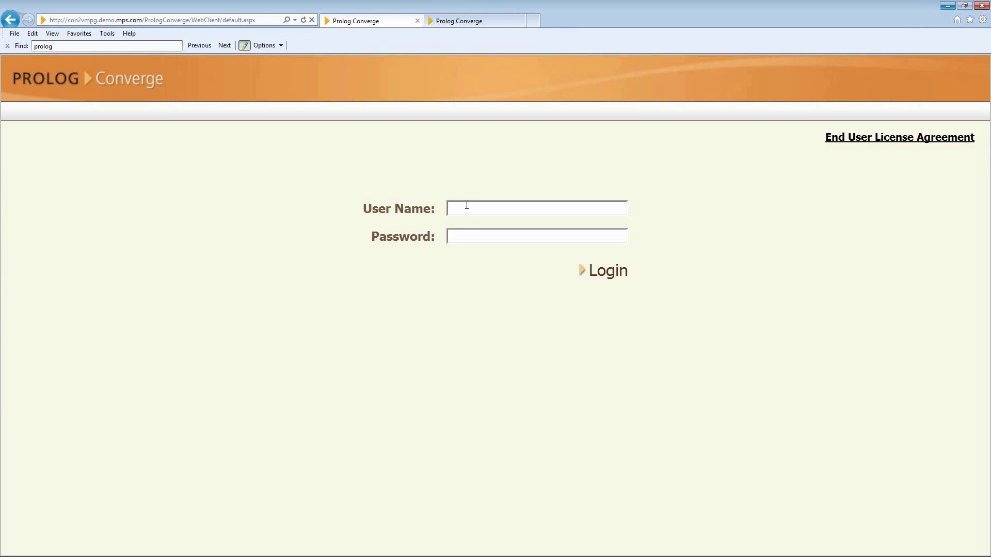
text(••••••)
click(599, 278)
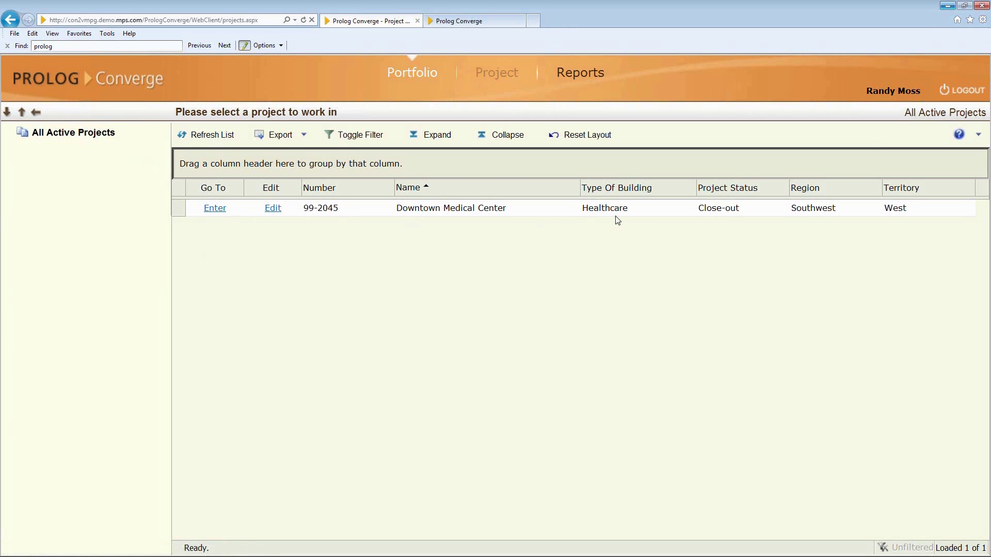
Enter Downtown Medical Center and expand Document Control, briefly expanding then collapsing Communications.
click(223, 212)
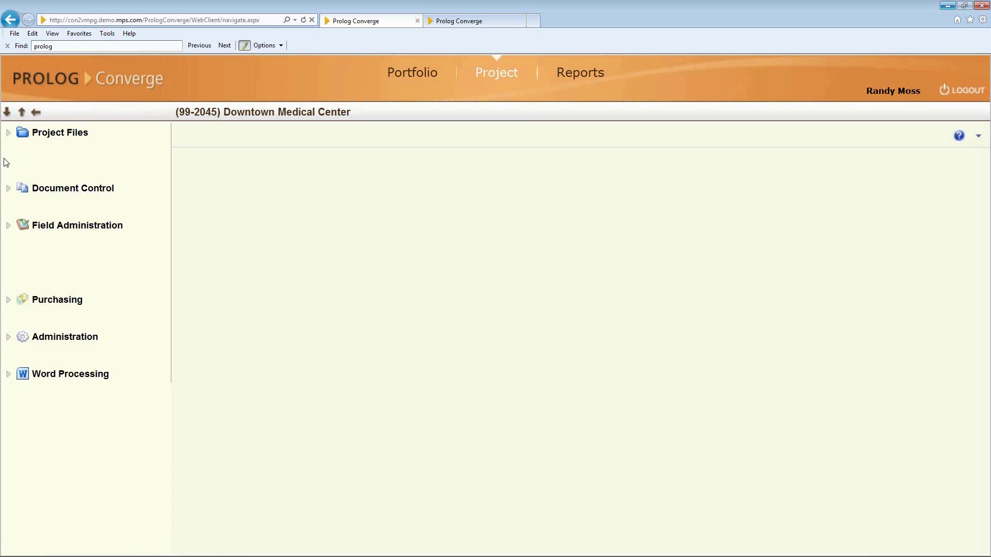
click(9, 190)
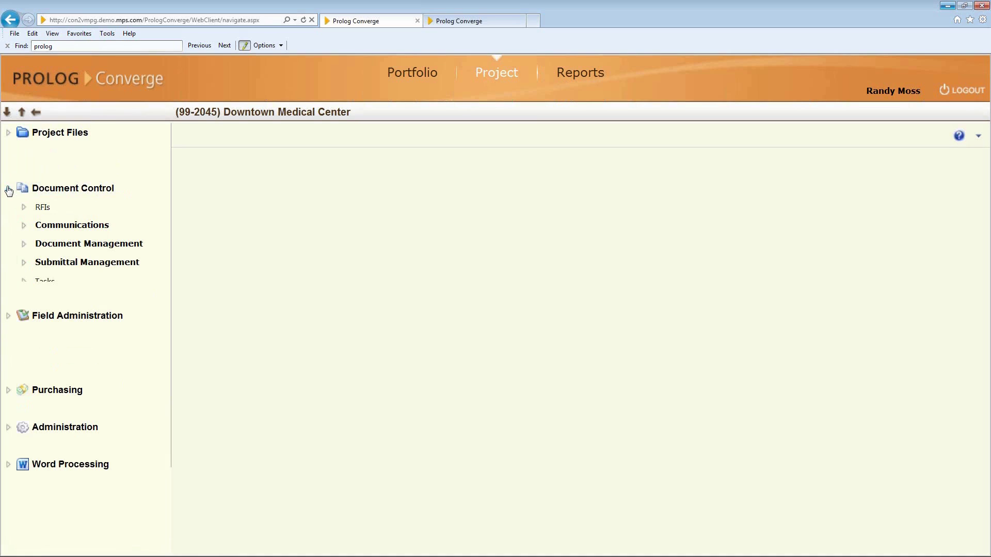
click(23, 225)
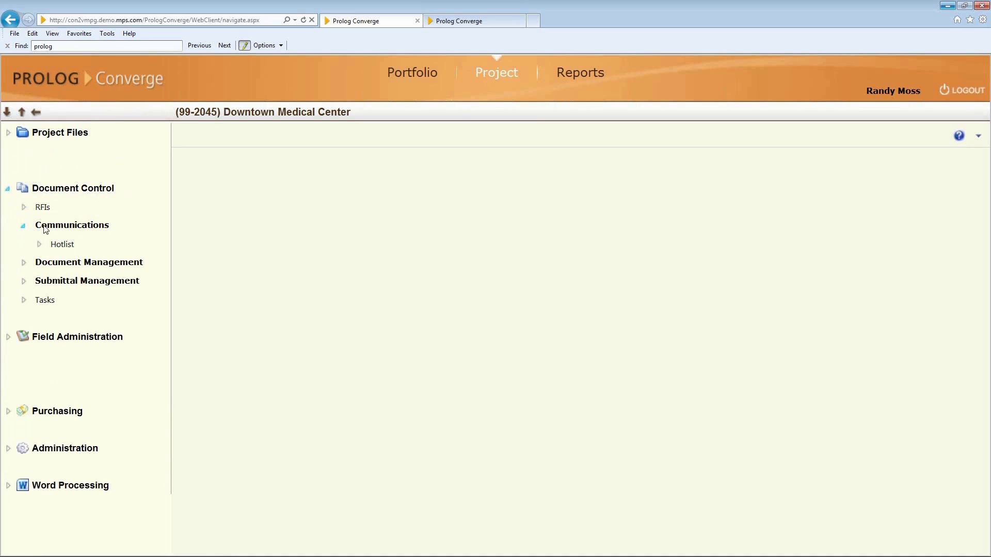
click(26, 226)
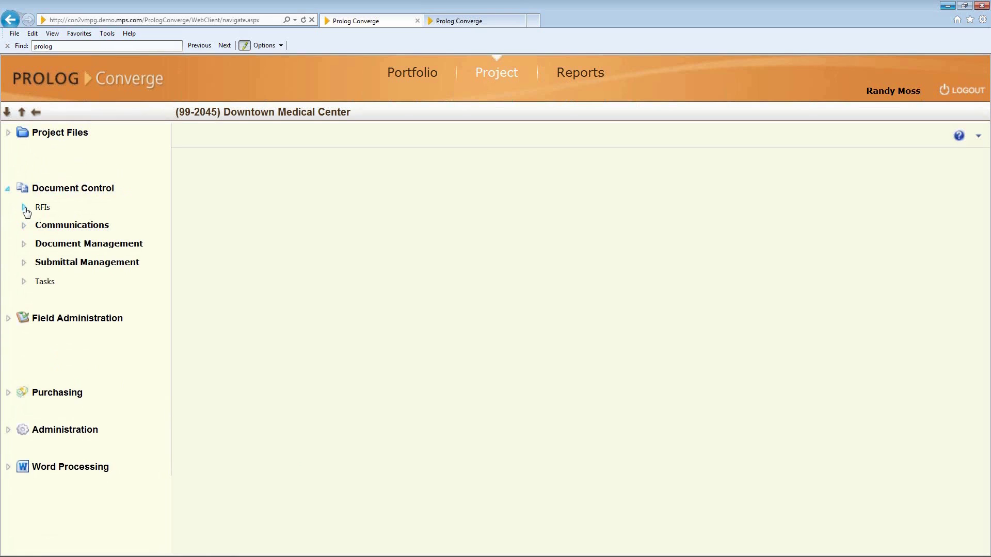
Expand RFIs under Document Control, then Purchasing and Bid Packages to show My Bid Packages.
click(24, 208)
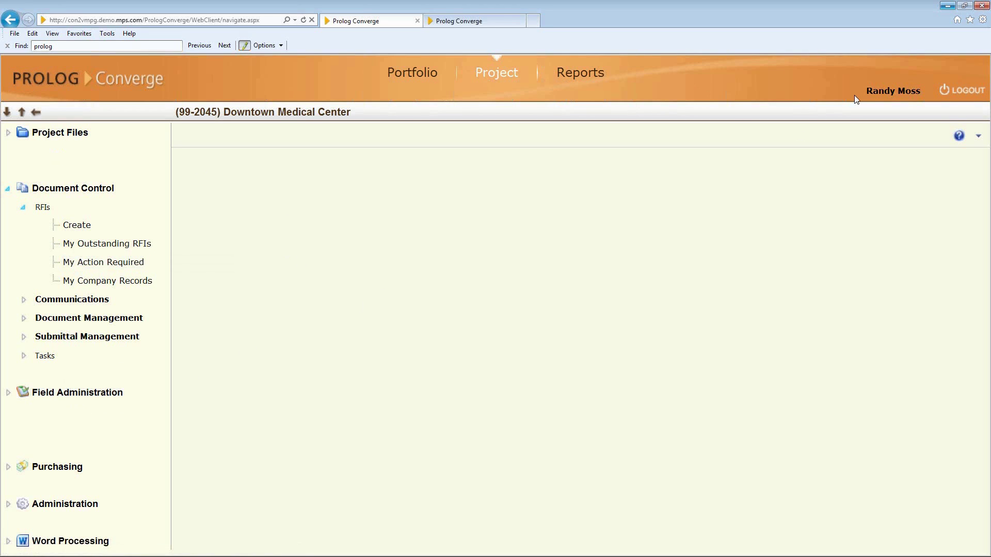
click(9, 467)
click(23, 472)
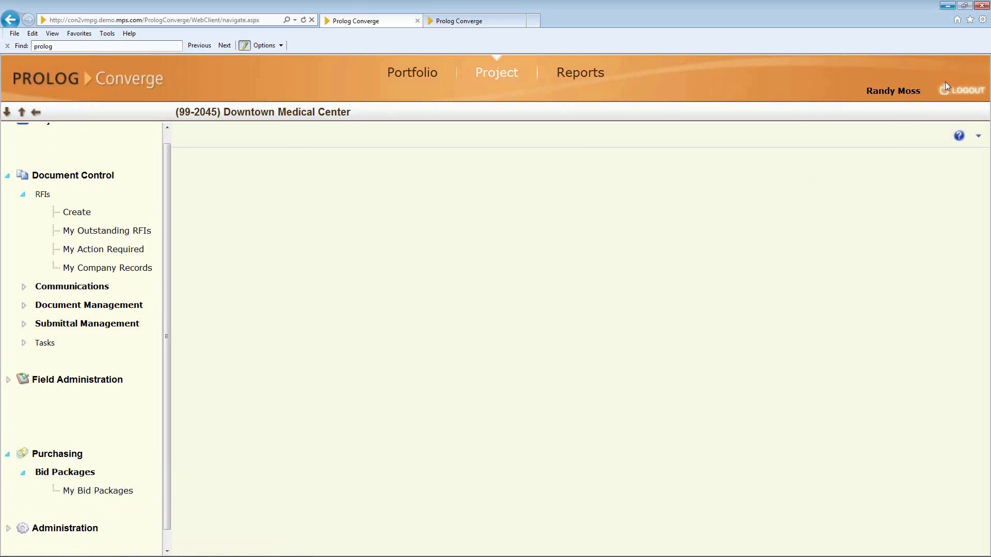
Log out and log back in with the subcontractor's credentials.
click(953, 91)
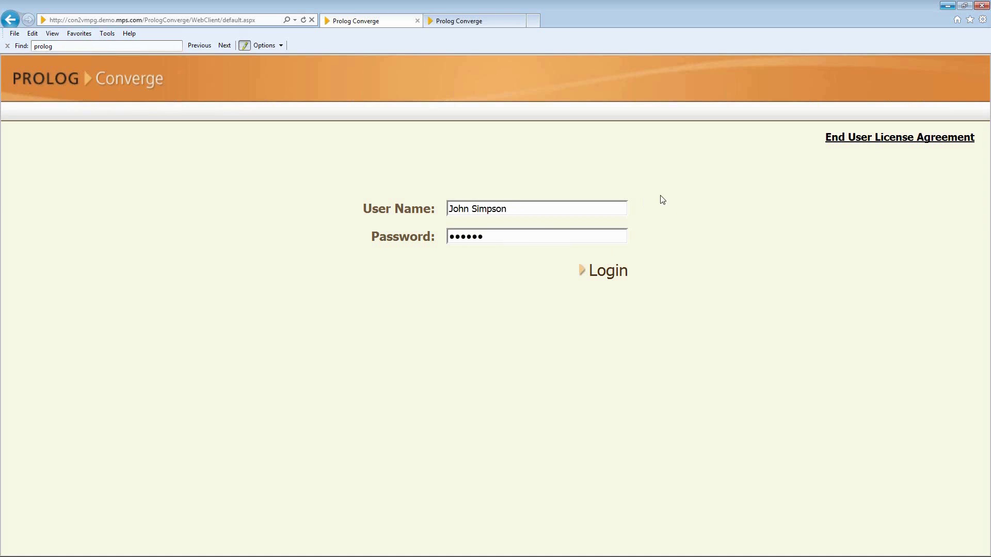
click(612, 274)
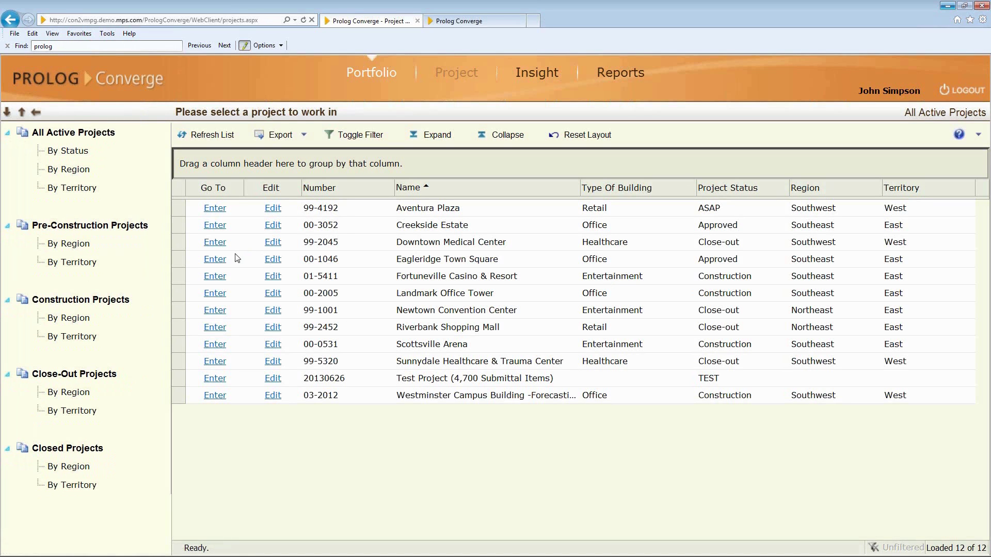
Enter Downtown Medical Center, then switch to the Insight Portfolio Summary of 72 records.
click(214, 242)
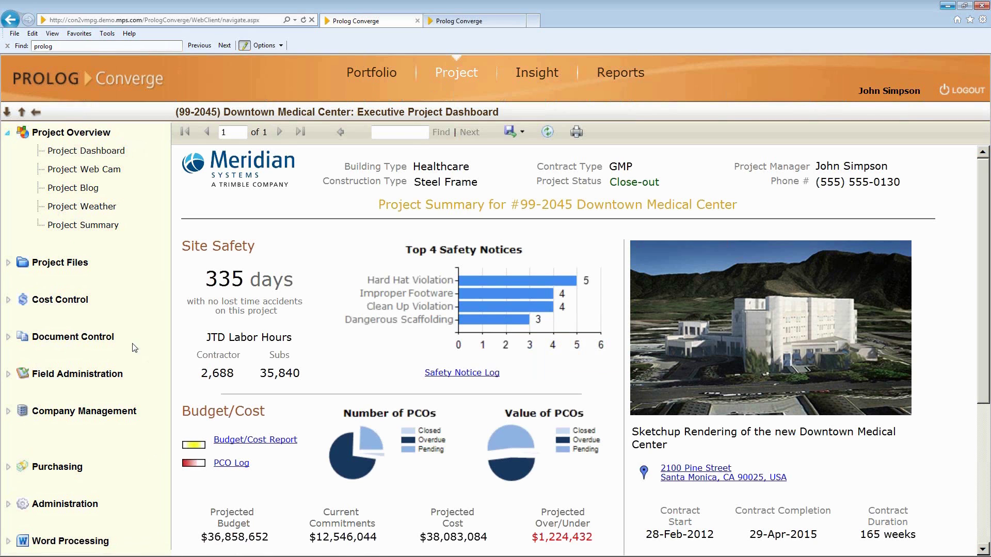
click(539, 74)
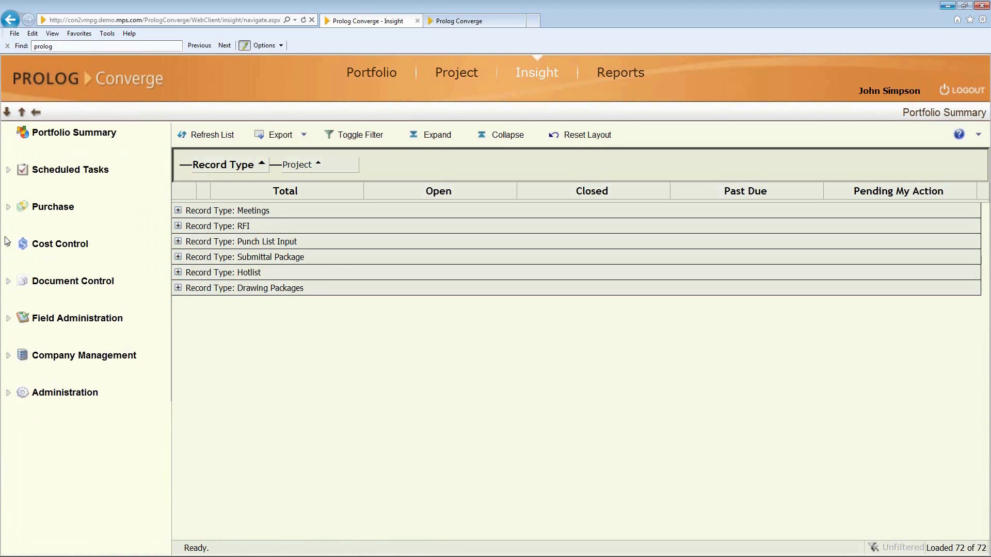
Show the Document Control RFIs Past Due view across all projects in Insight.
click(8, 281)
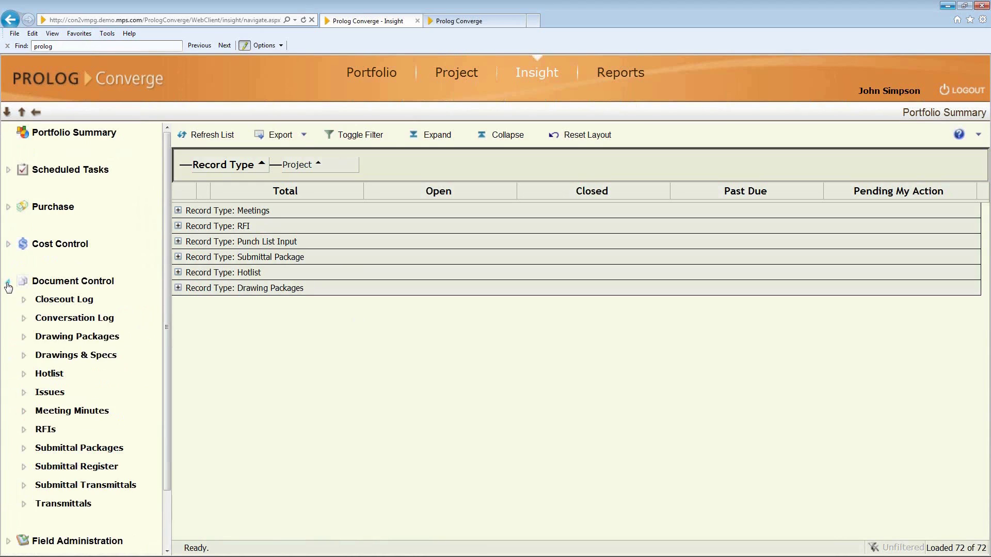
click(24, 430)
scroll(105, 490, down, 1)
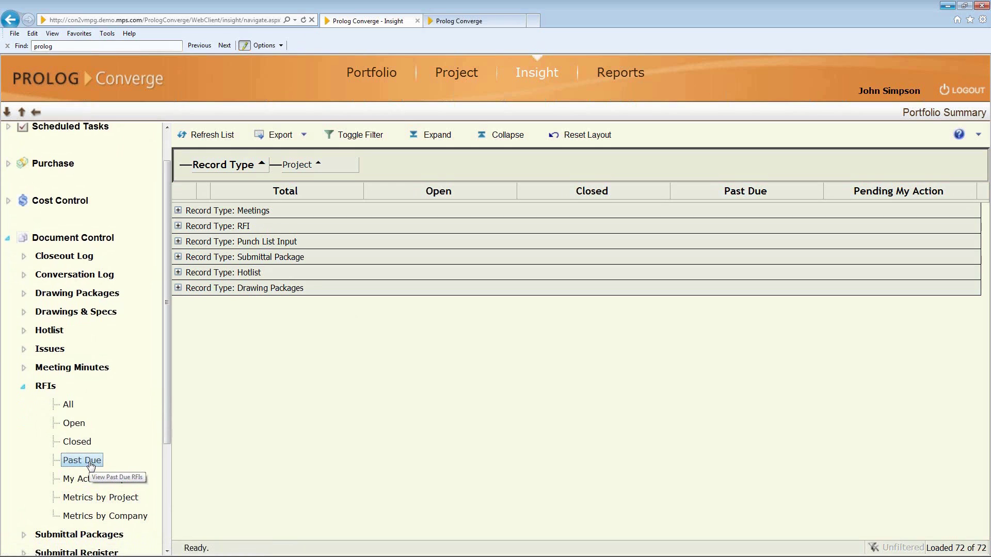
click(90, 462)
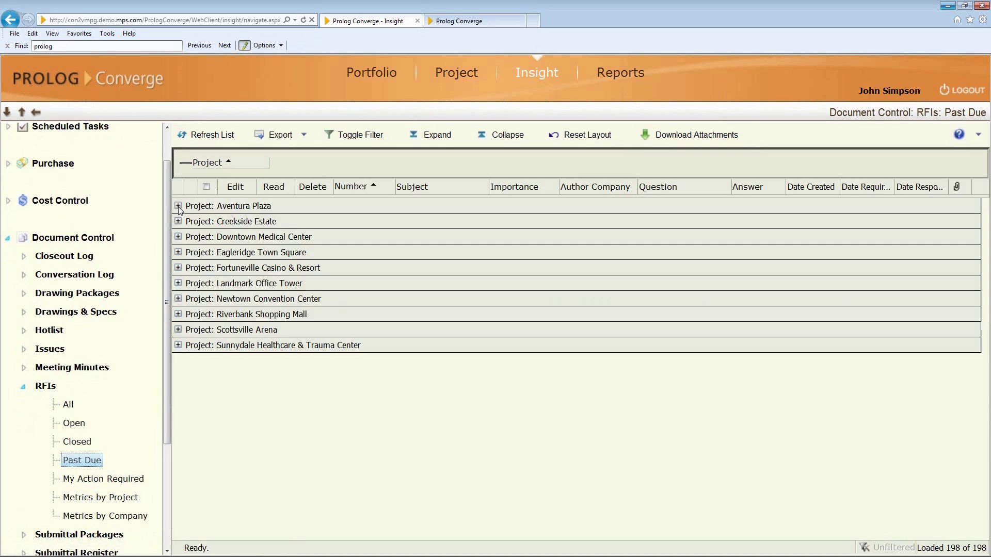
click(178, 206)
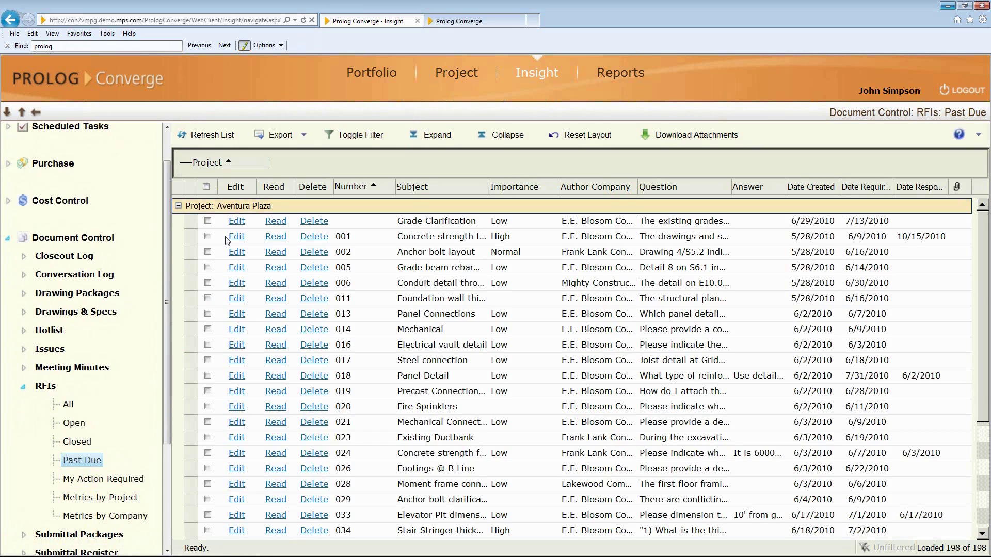
click(178, 206)
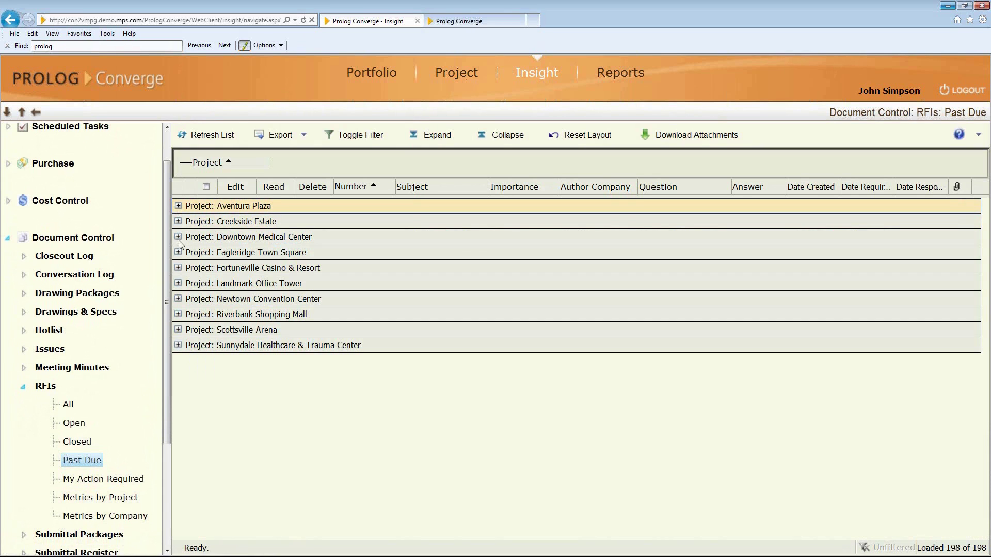
click(178, 236)
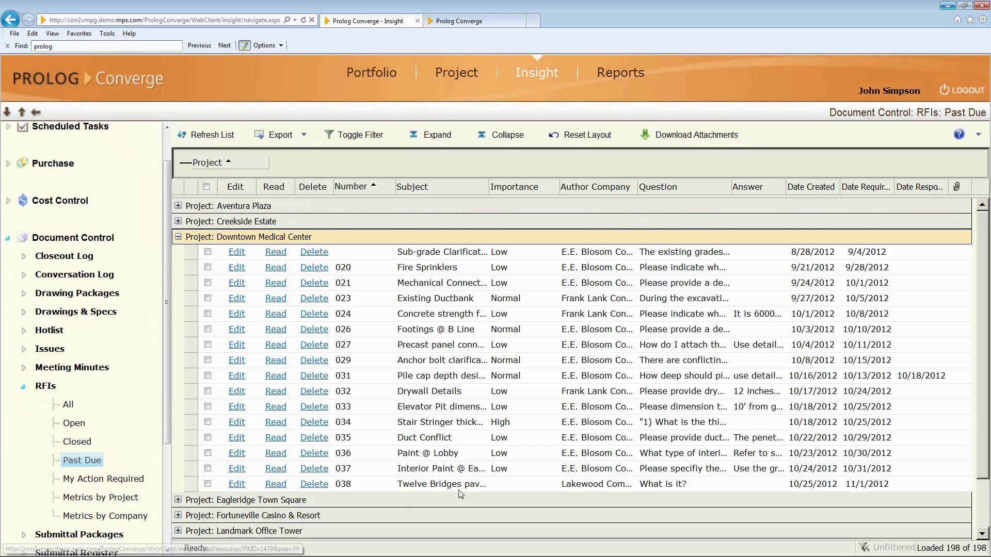
click(178, 237)
click(178, 252)
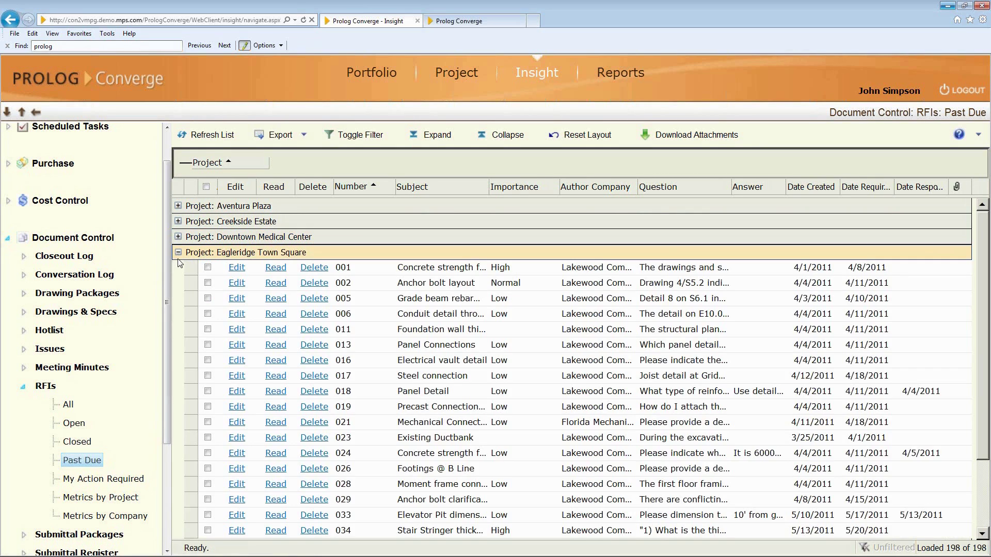
scroll(189, 284, down, 2)
scroll(199, 257, up, 2)
click(178, 222)
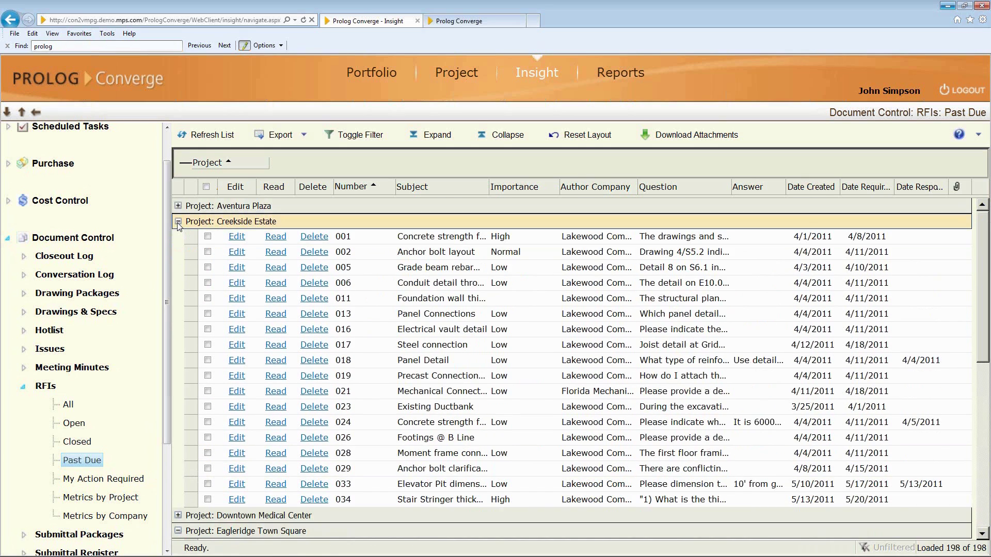
click(178, 222)
click(178, 252)
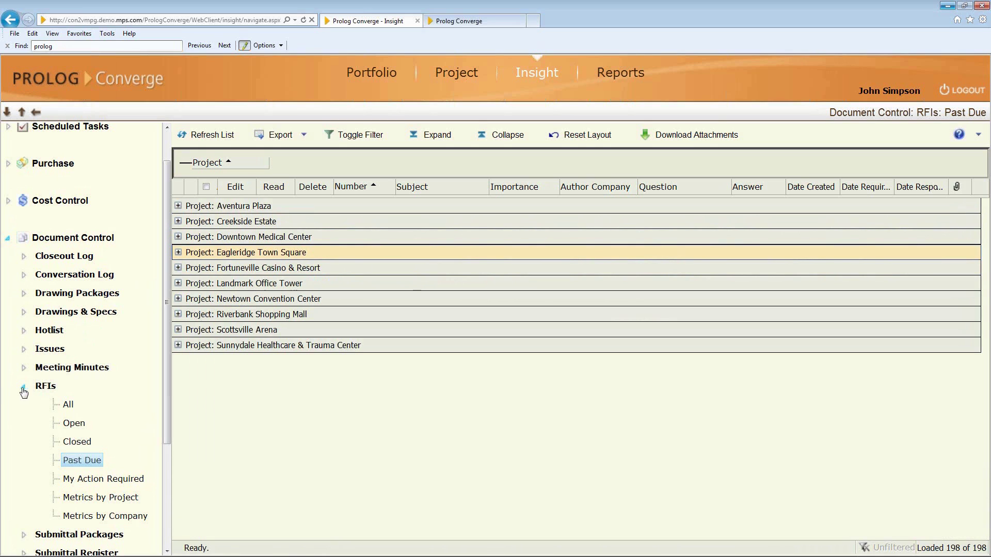
Open the Cost Control Budget By Group 3 view, expanding and collapsing Phase 01 - Construction.
click(23, 387)
click(8, 203)
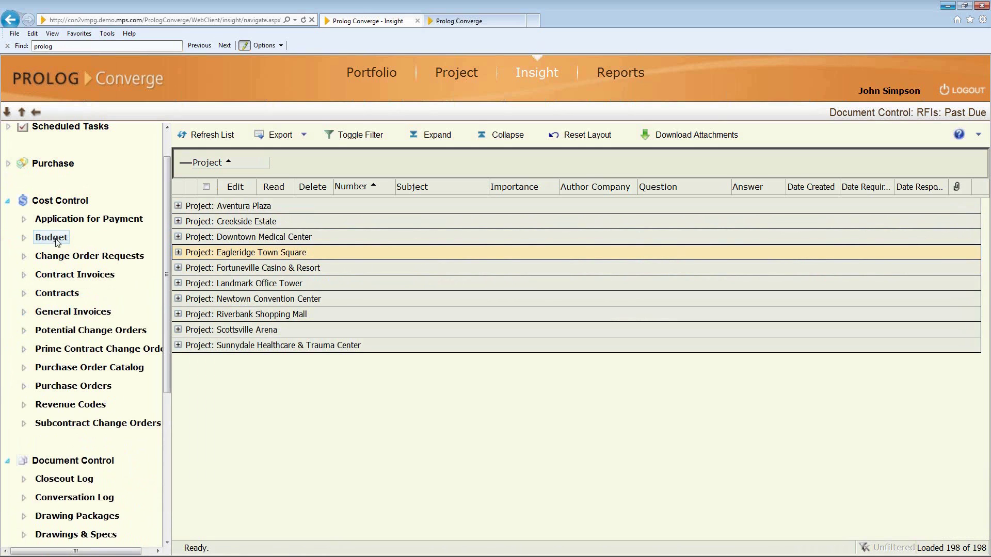
click(25, 239)
click(86, 274)
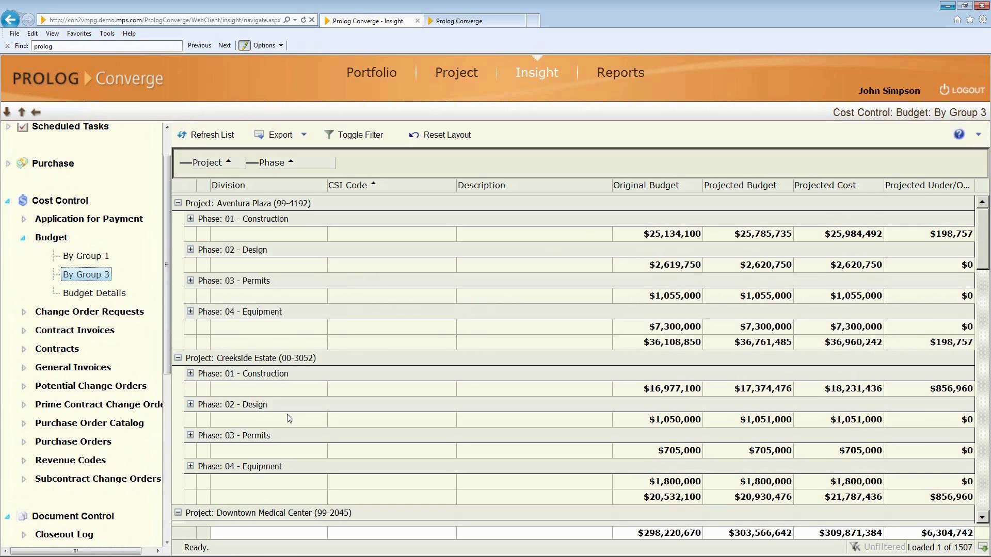
scroll(287, 412, down, 3)
scroll(287, 413, up, 3)
click(191, 220)
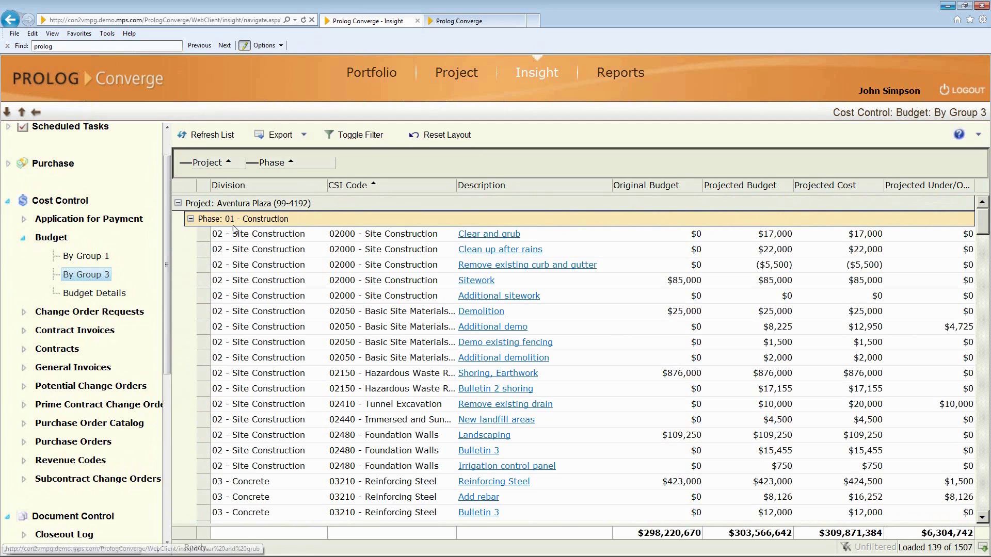
click(191, 220)
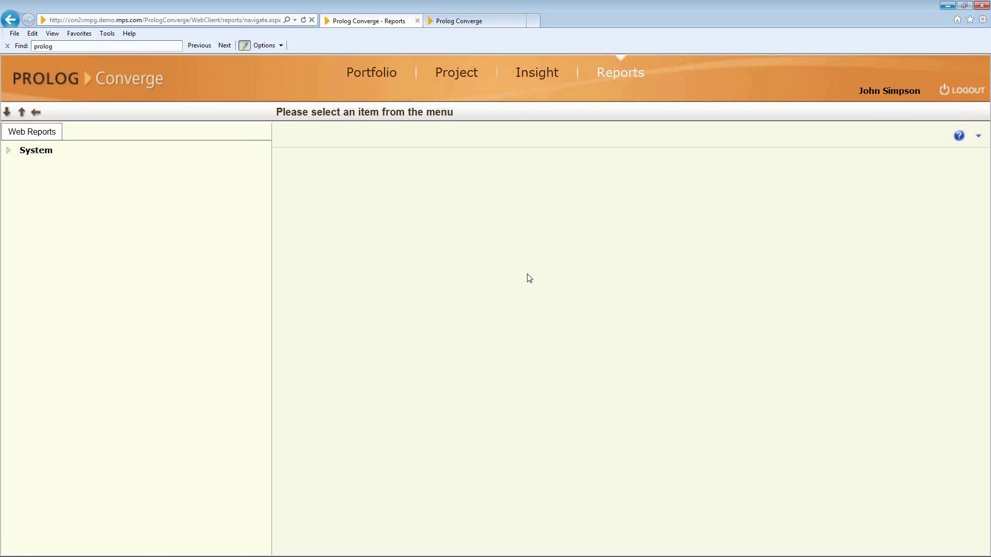
Expand System > Cost Control web reports, briefly listing then collapsing the Budget reports.
click(8, 150)
click(24, 169)
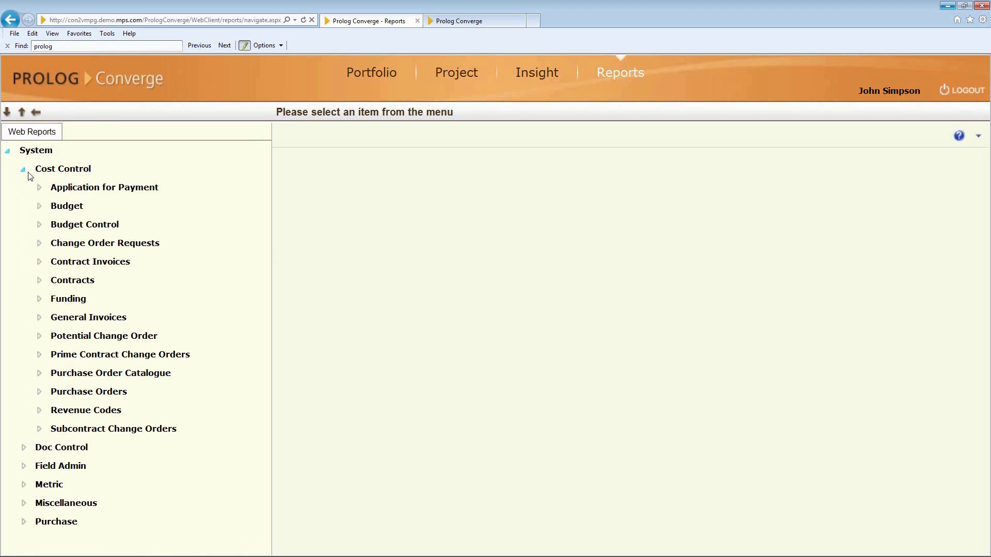
click(39, 205)
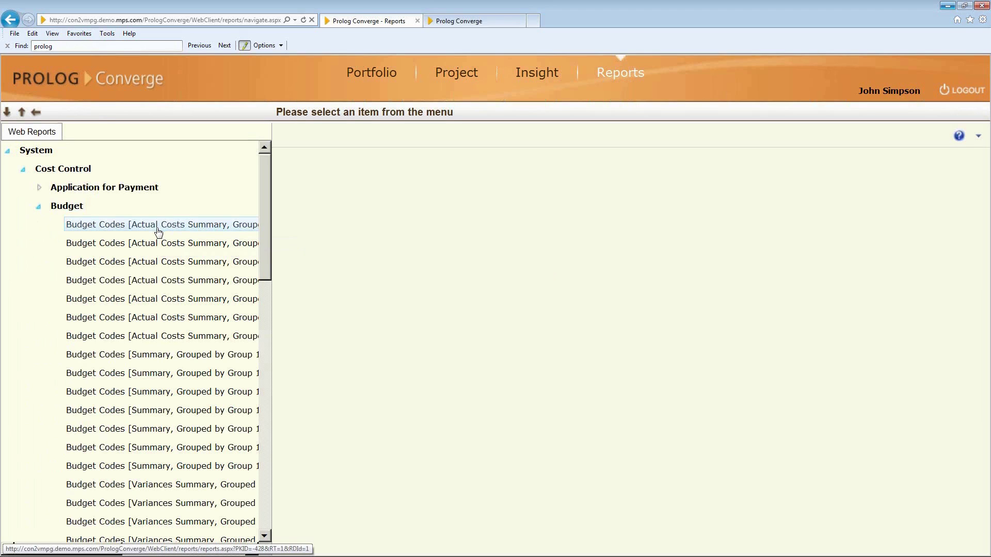
click(39, 207)
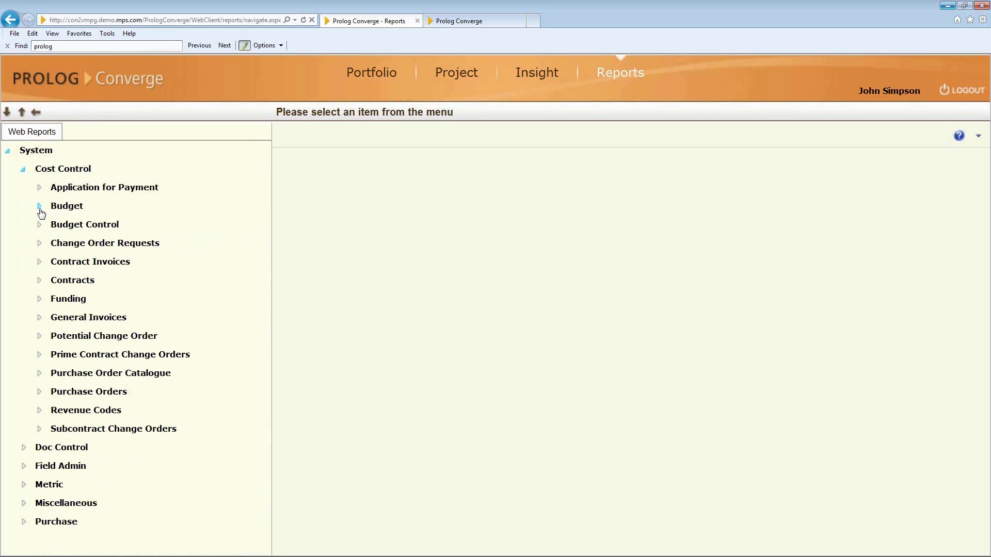